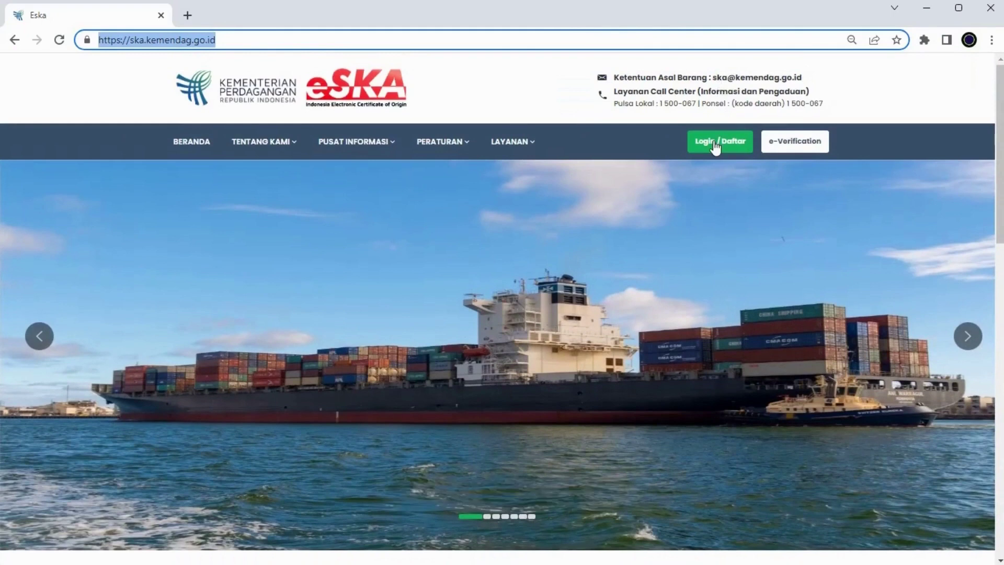
- Log in to e-SKA through 'Login menggunakan akun SKA' with the exporter's username and password
left_click(721, 145)
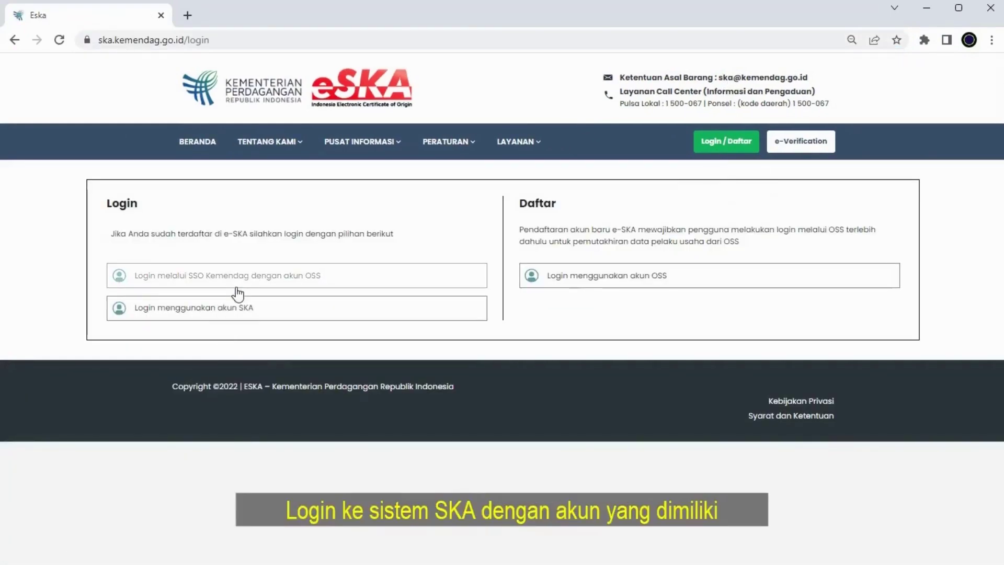
left_click(230, 310)
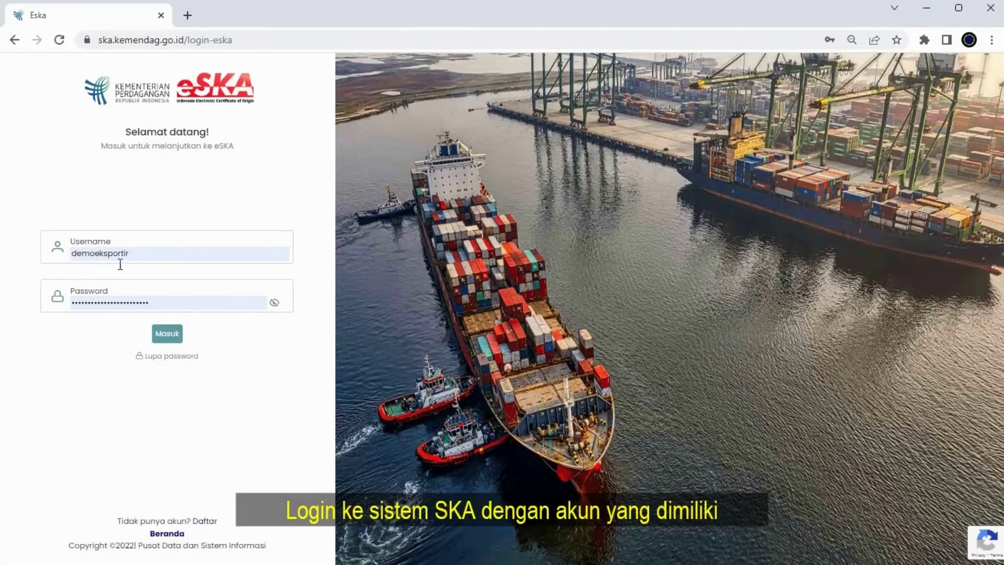
left_click(169, 335)
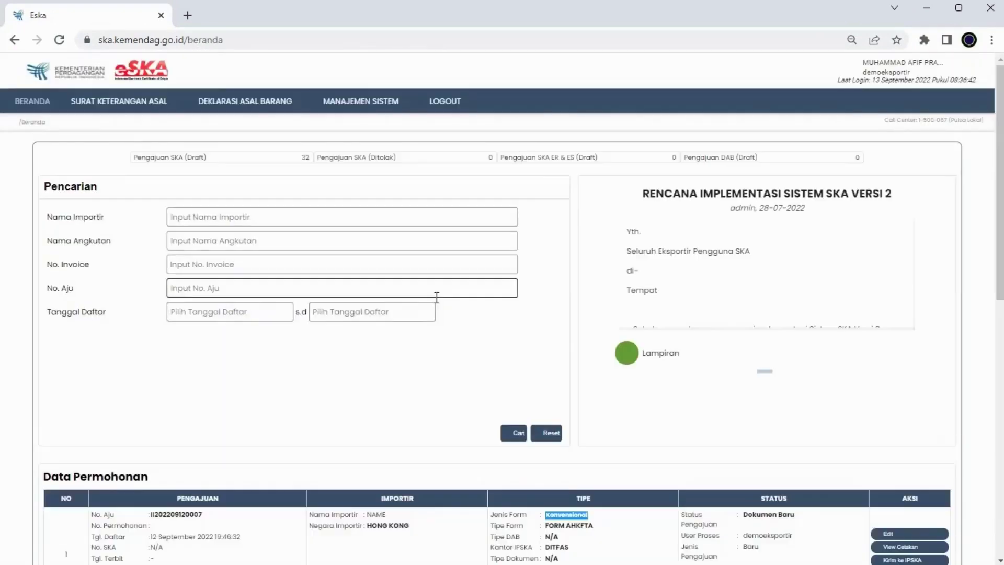
scroll(361, 272, "down", 5)
scroll(310, 259, "up", 5)
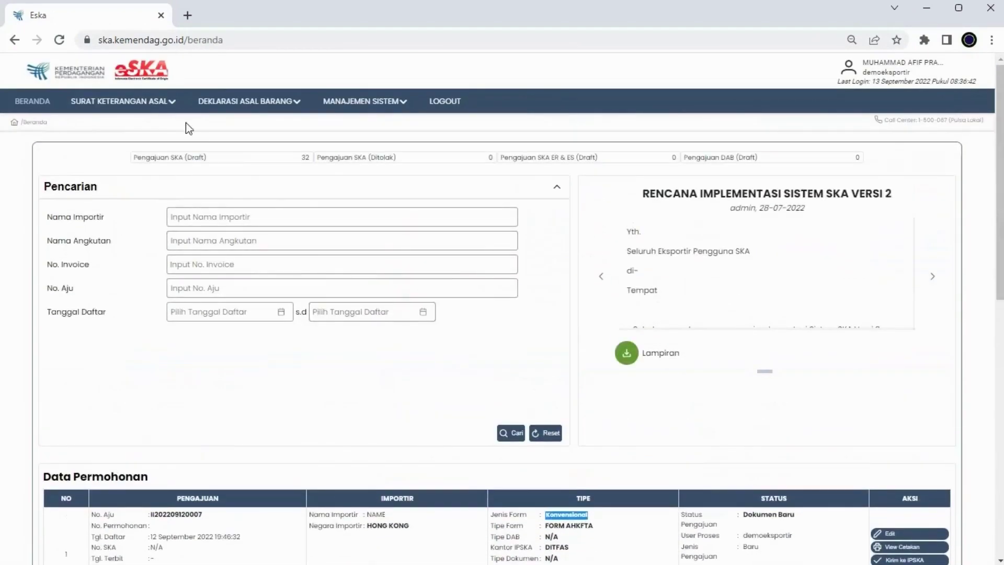
- Go to SURAT KETERANGAN ASAL > PENGISIAN FORM SKA and start a new application with Buat Baru
left_click(157, 102)
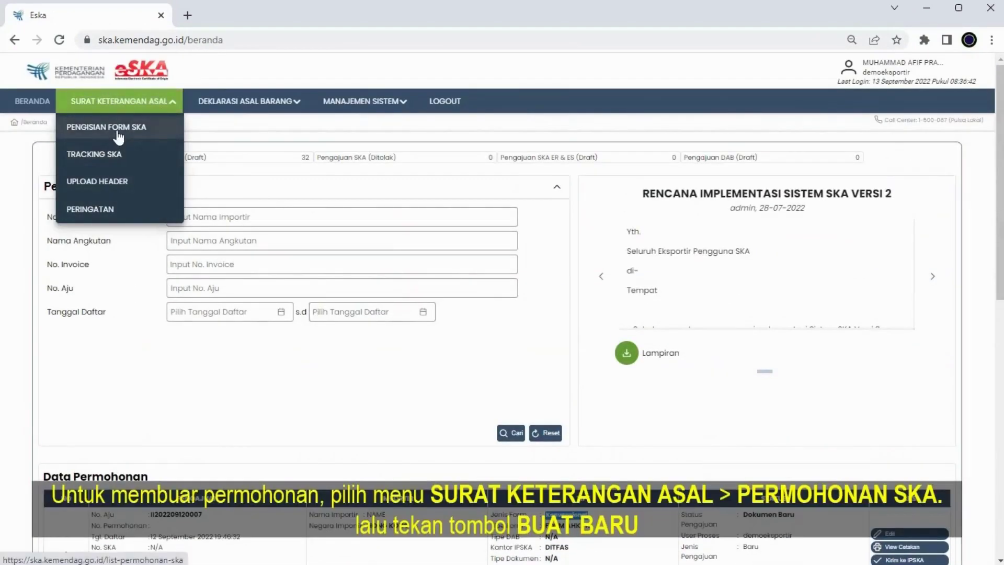
left_click(113, 127)
scroll(347, 202, "down", 5)
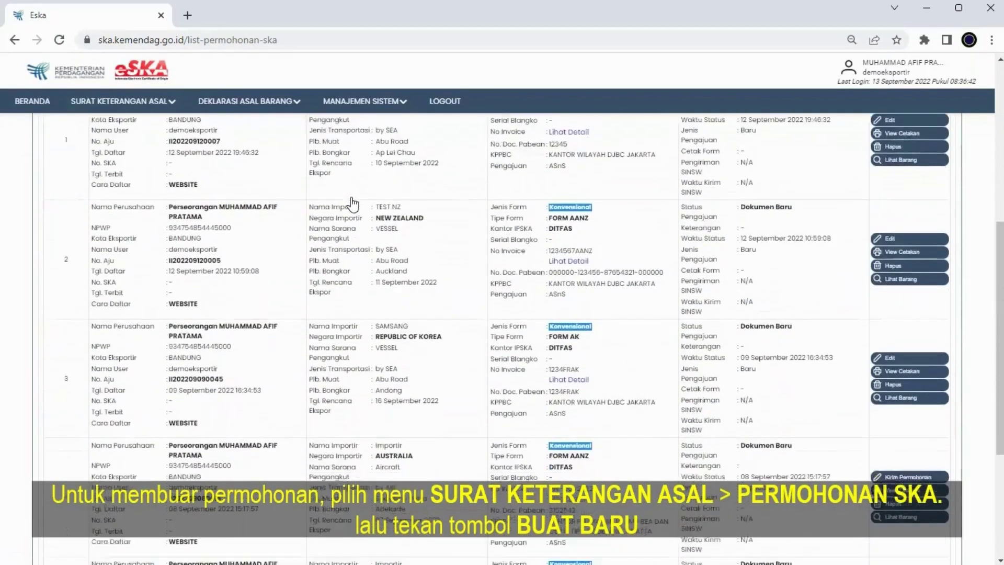
scroll(528, 353, "up", 5)
left_click(528, 372)
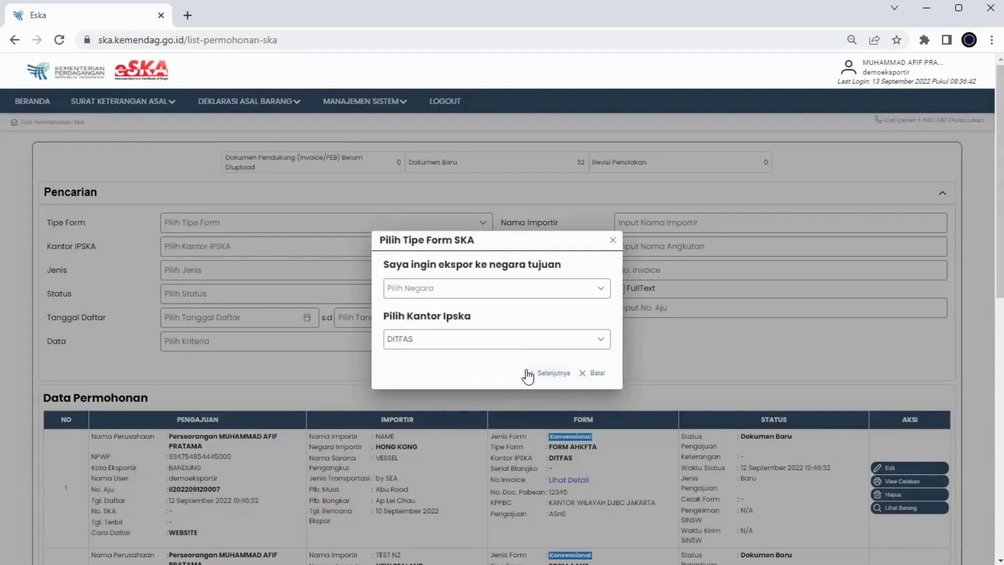
- Choose destination NEW ZEALAND, Form SKA, FORM AANZ with office DITFAS, and continue
left_click(497, 289)
type("new")
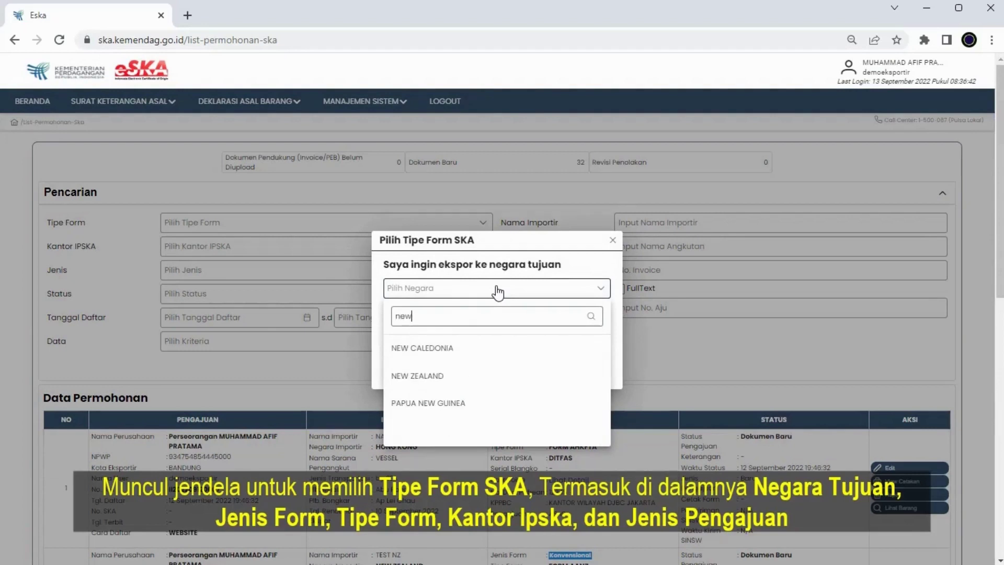
left_click(448, 376)
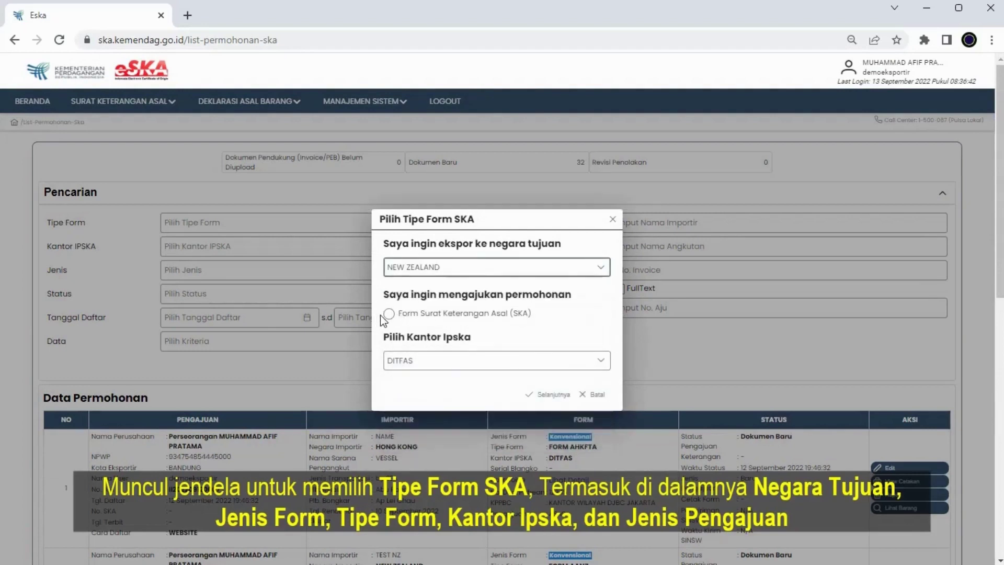
left_click(389, 313)
left_click(472, 335)
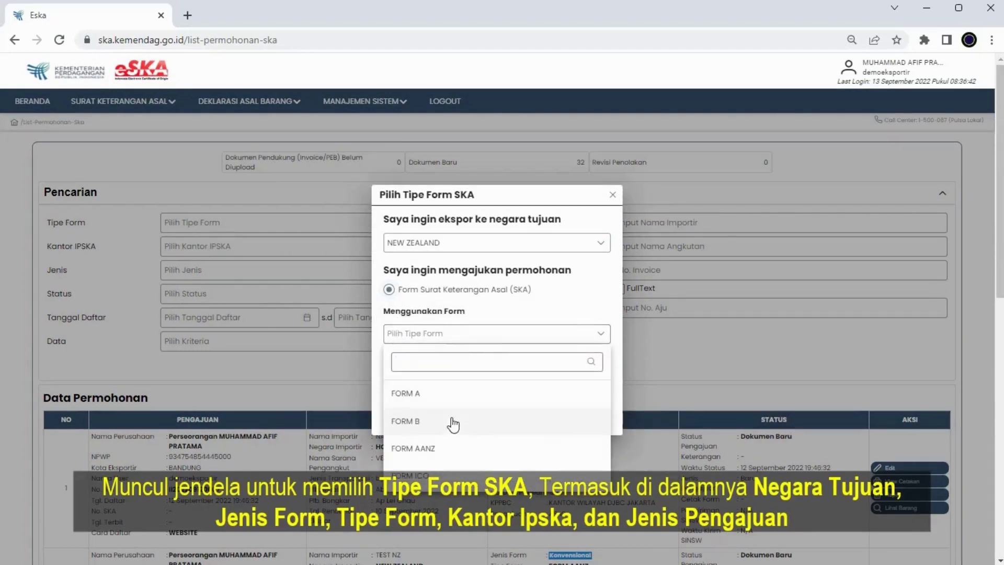
left_click(452, 448)
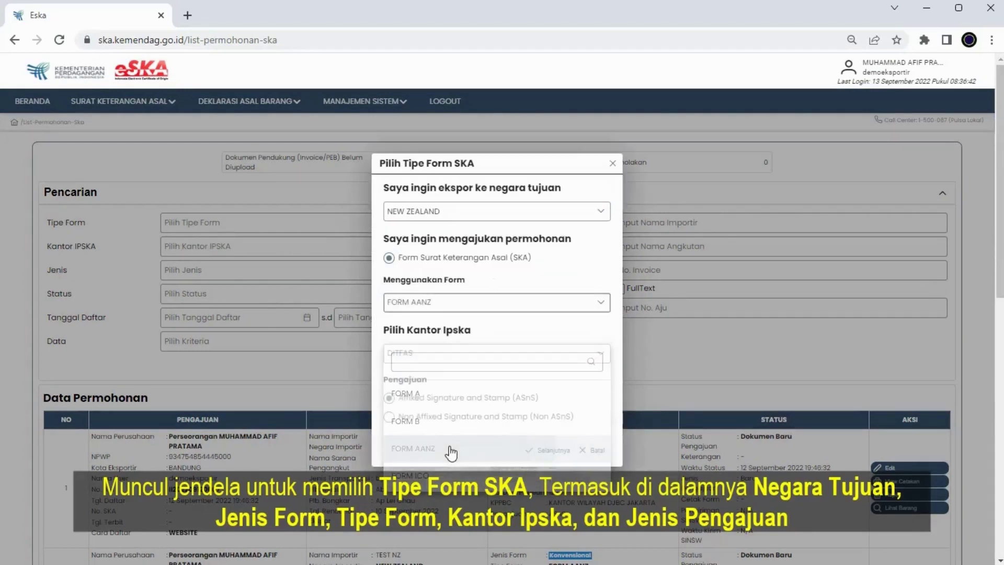
left_click(541, 449)
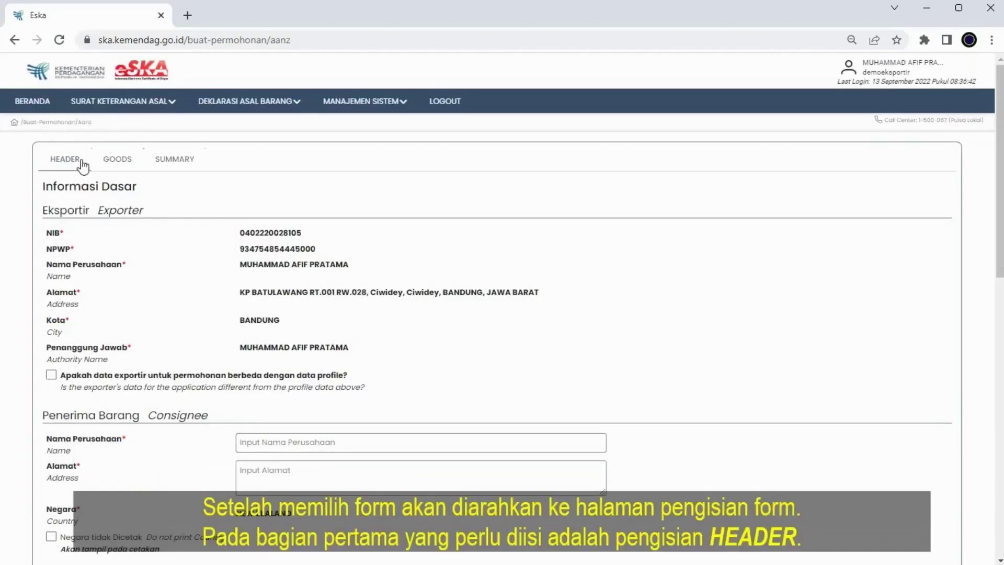
- Keep the exporter's profile data by leaving the different-exporter checkbox unchecked
scroll(186, 211, "down", 3)
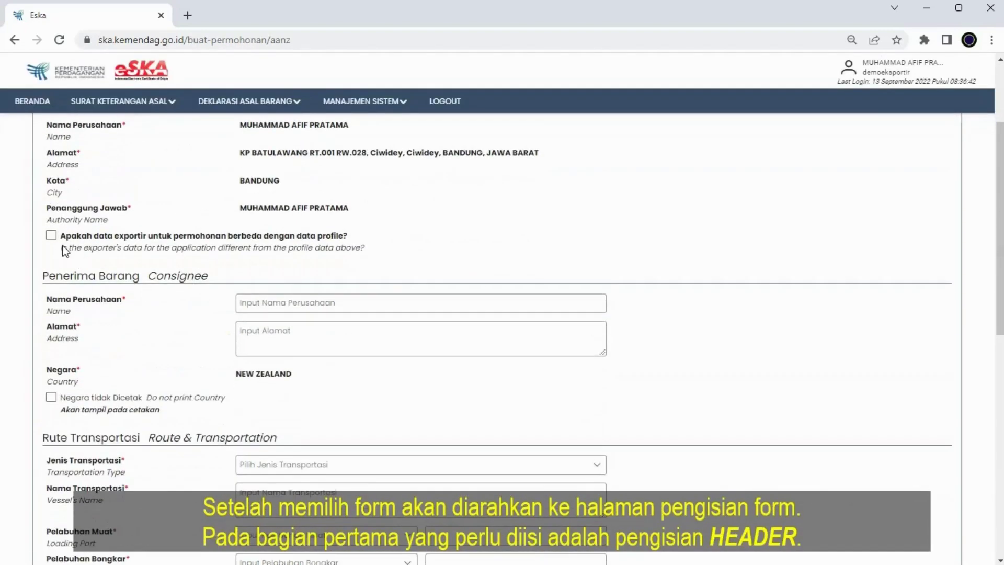
left_click(51, 235)
scroll(77, 247, "up", 3)
left_click(286, 410)
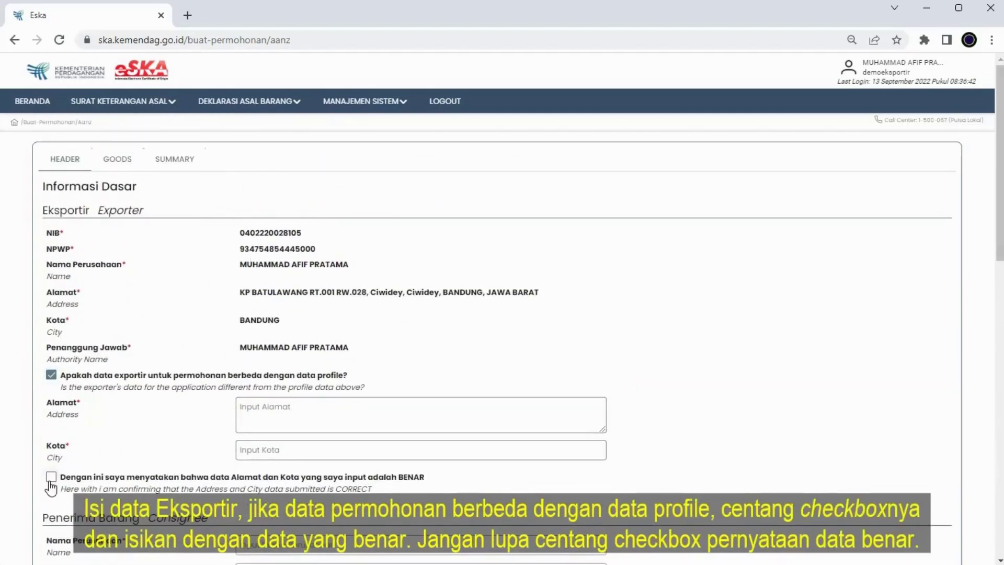
left_click(51, 374)
- Enter consignee company name NZ Jaya with address Auckland
scroll(181, 359, "down", 2)
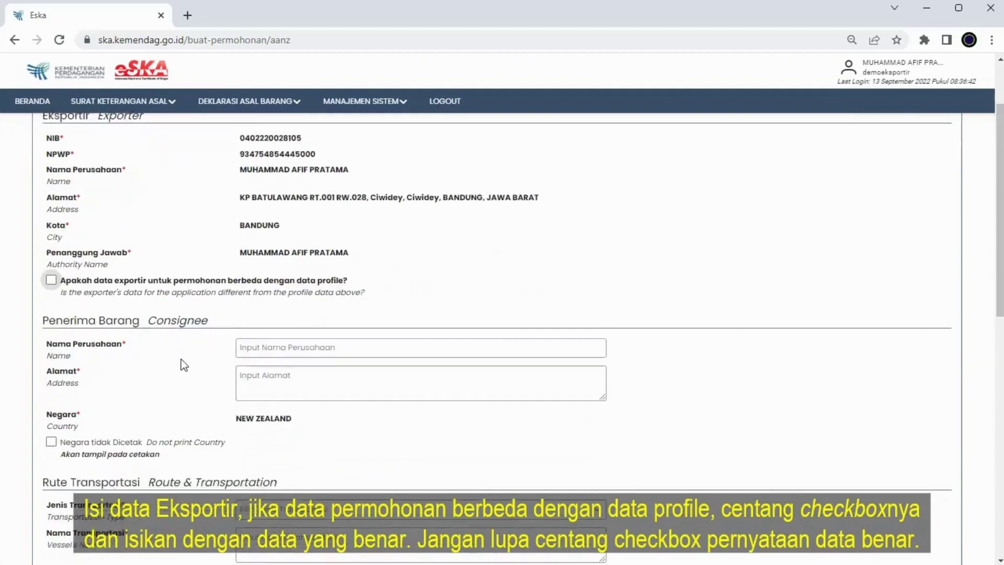
scroll(181, 359, "down", 1)
left_click(303, 303)
type("NZ")
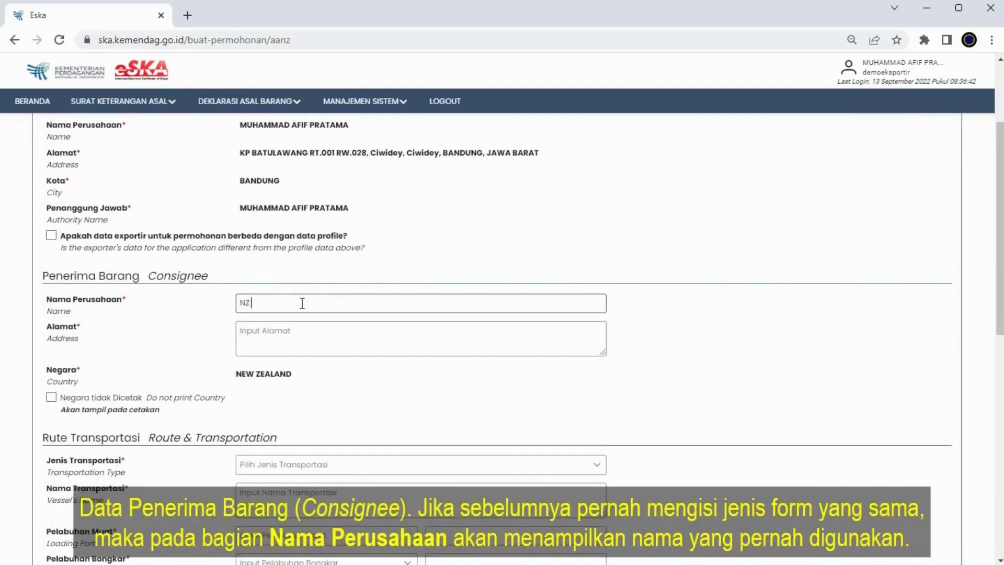
type(" Jaya")
left_click(307, 332)
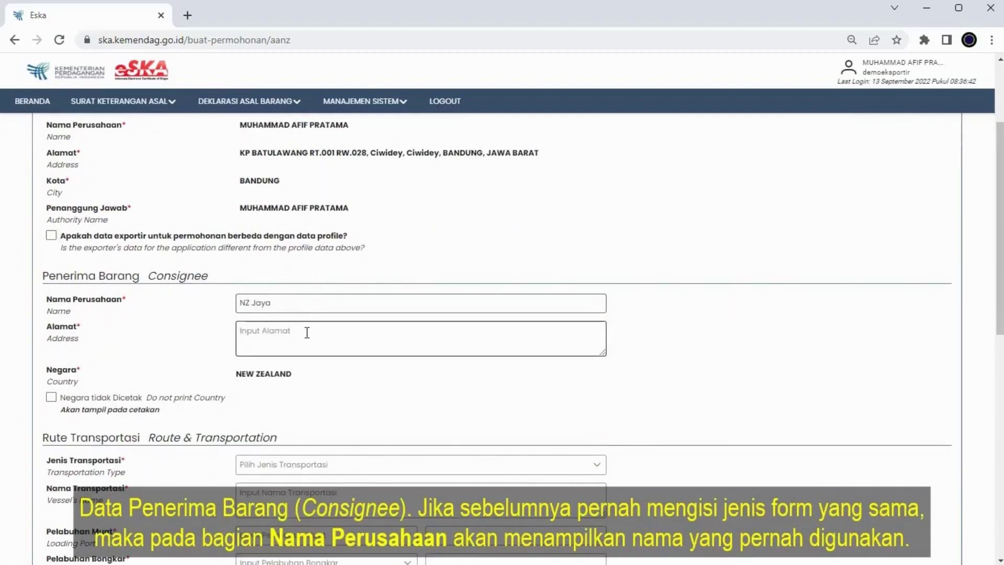
type("Aucklan")
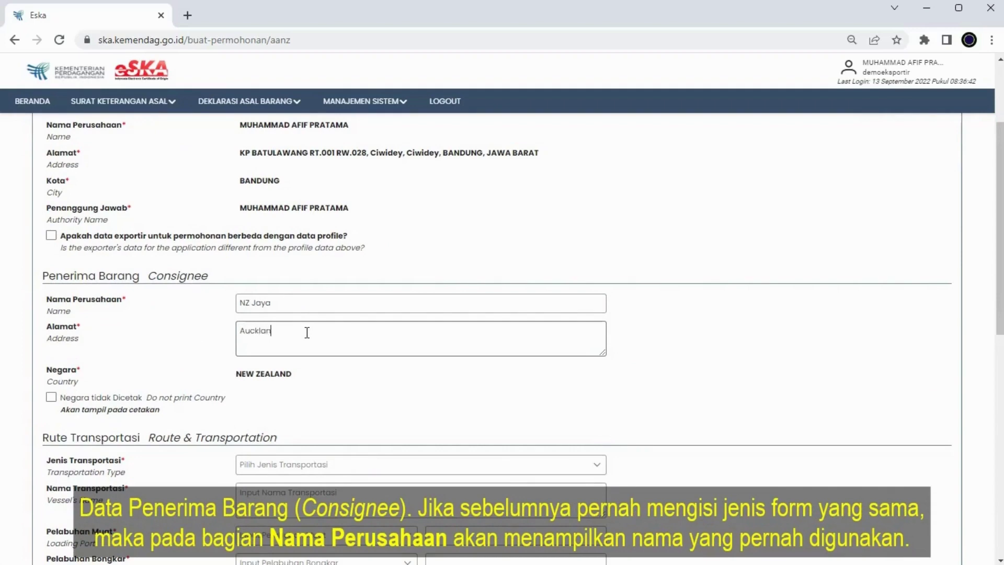
type("d")
scroll(82, 345, "down", 2)
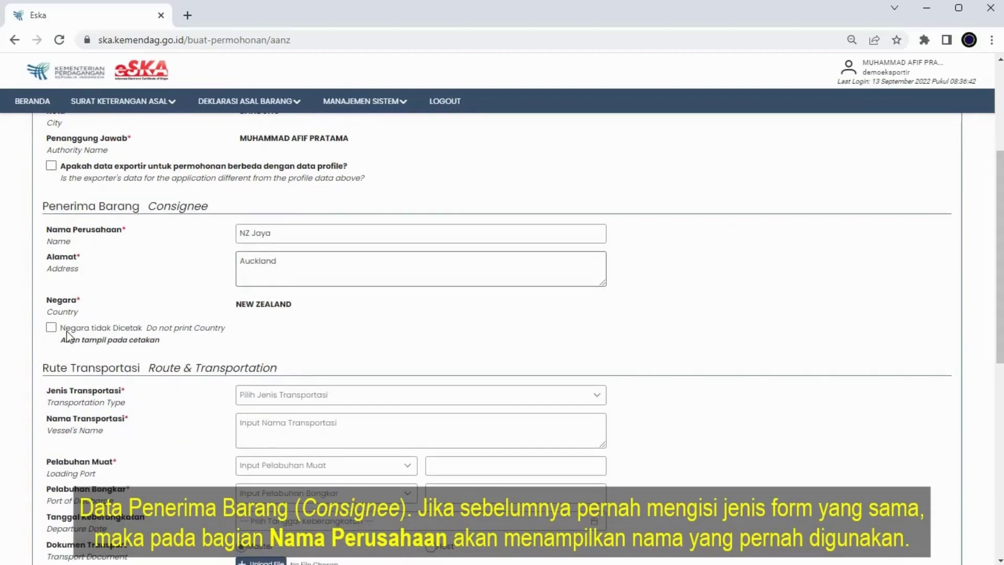
left_click(48, 326)
- Set sea transport with vessel name, loading port Abu Road, discharge port NZAKL - Auckland, and departure 12 September 2022
scroll(50, 332, "down", 3)
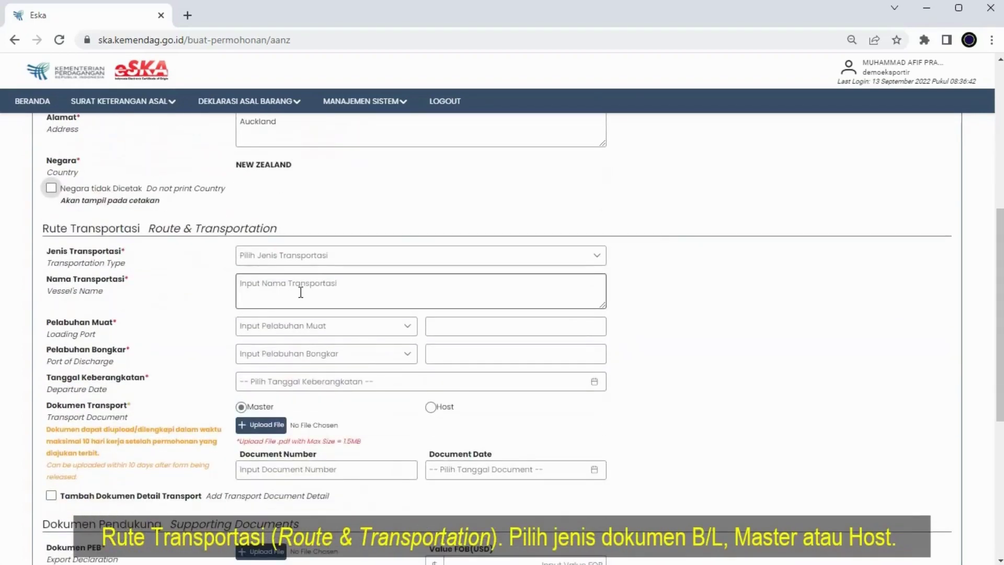
left_click(315, 258)
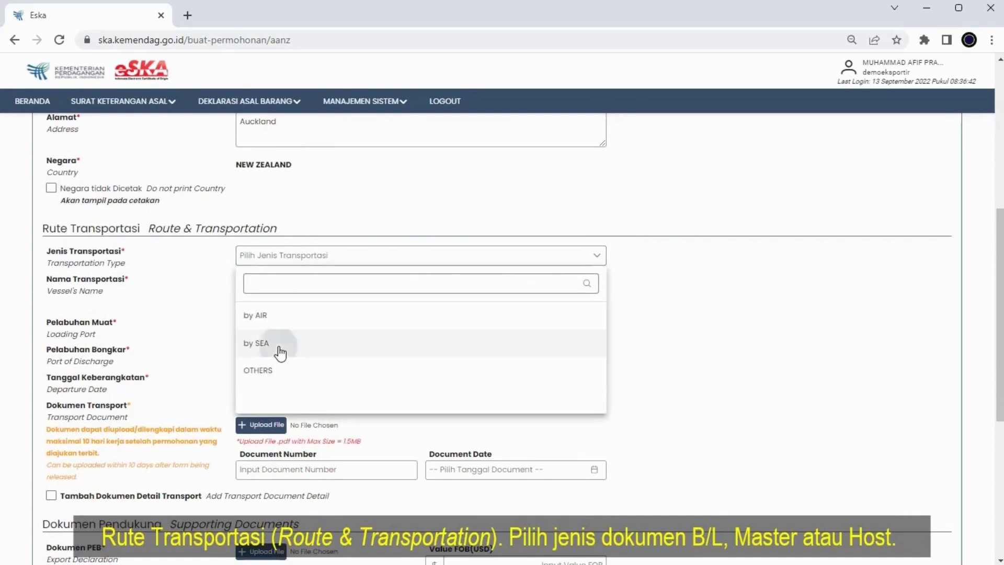
left_click(280, 349)
left_click(291, 290)
type("Vessel")
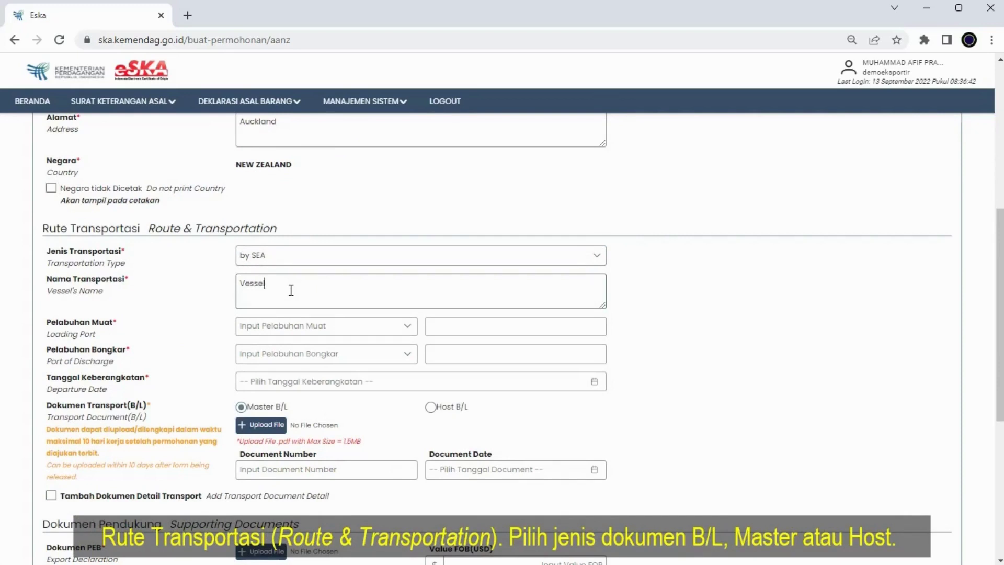
left_click(307, 326)
left_click(338, 386)
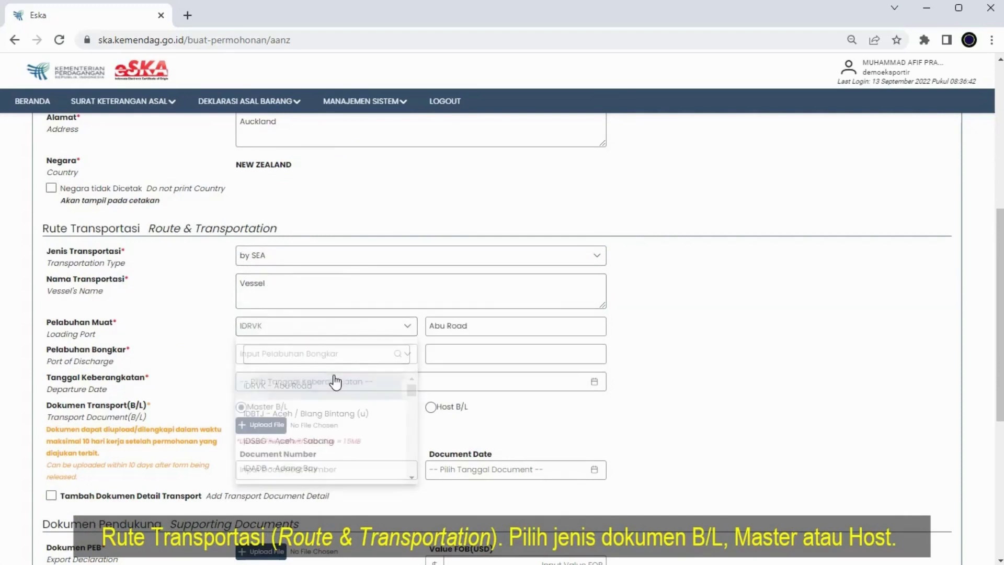
left_click(363, 355)
type("auc")
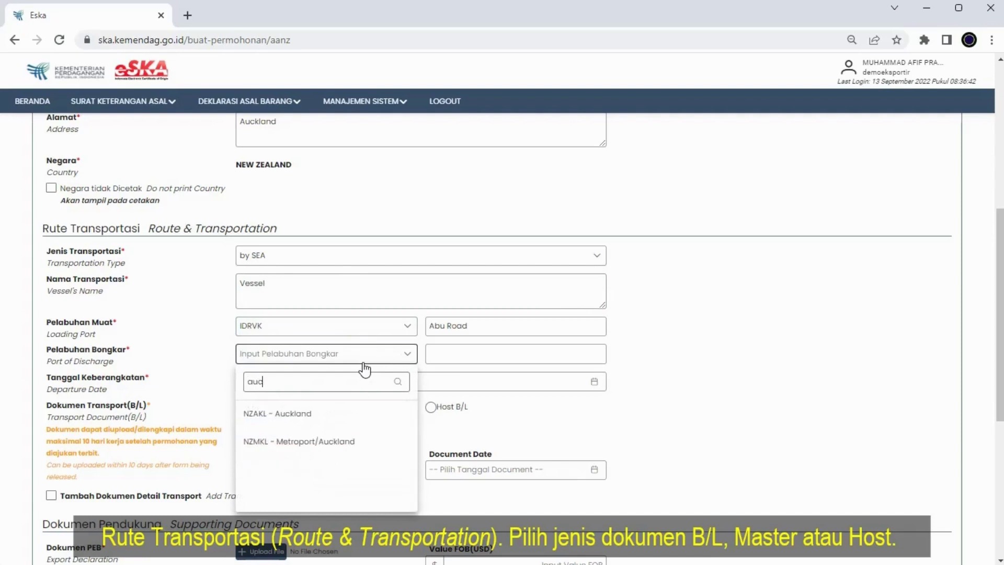
left_click(331, 414)
left_click(370, 384)
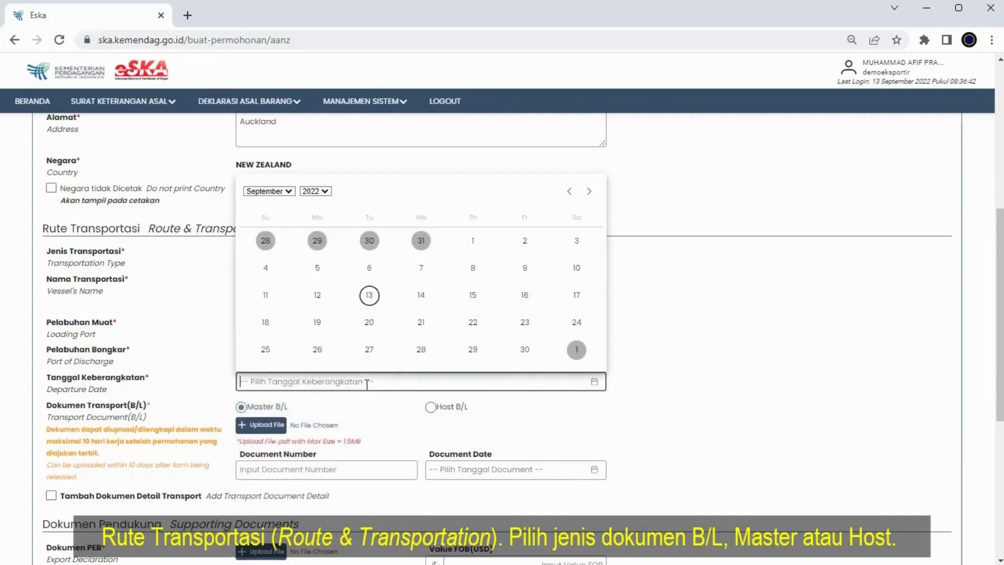
left_click(317, 294)
- Attach BL.pdf as the master bill of lading, number BLDEMO123, dated 12 September 2022
left_click(269, 424)
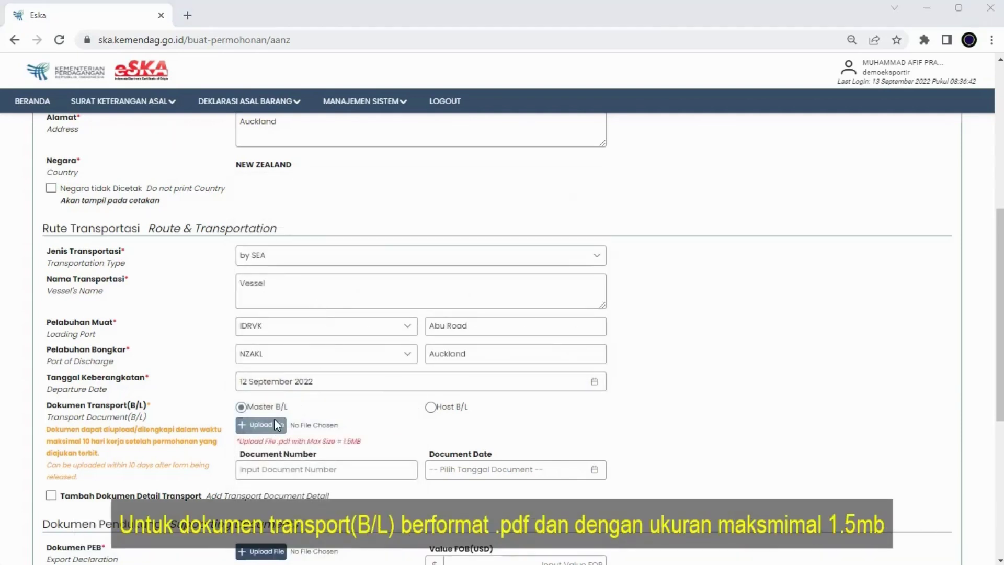
double_click(174, 108)
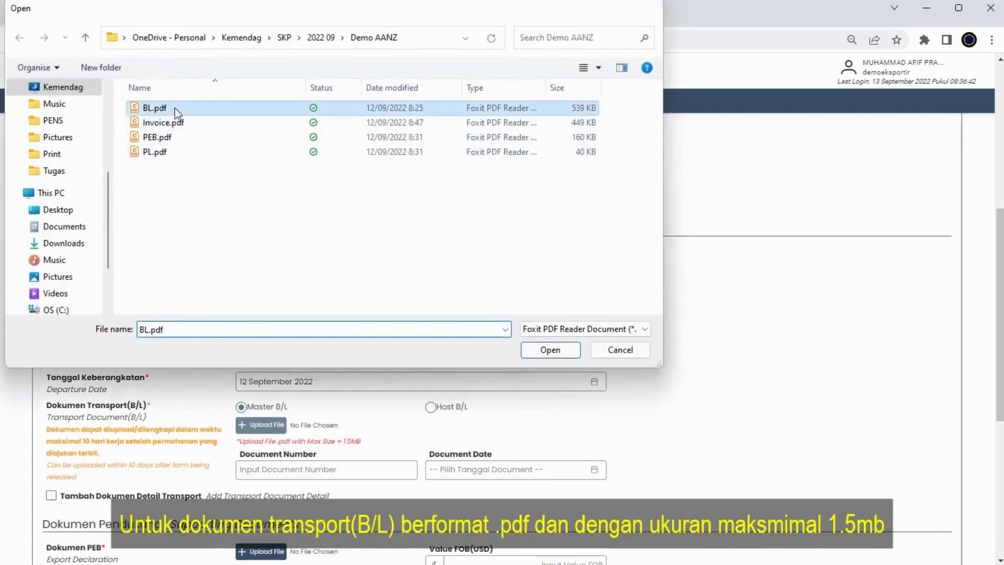
left_click(298, 476)
type("BLDEMO123")
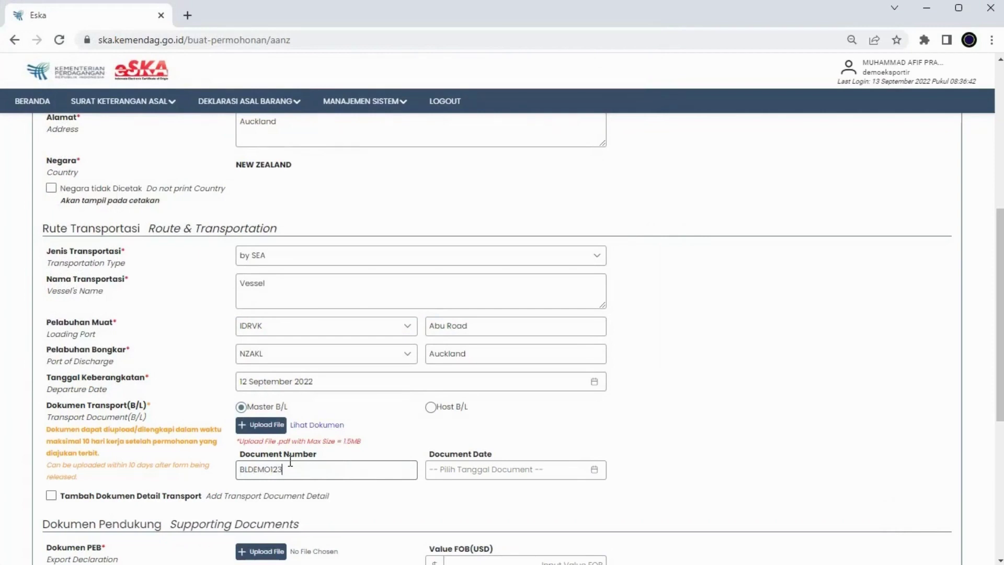
left_click(456, 469)
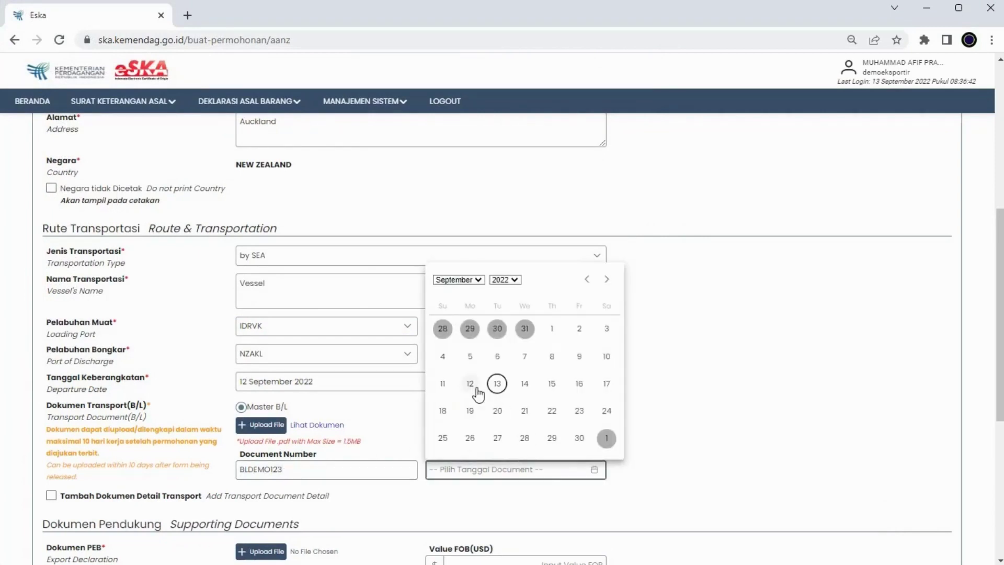
left_click(470, 384)
- Tick and then untick Tambah Dokumen Detail Transport, leaving extra transport details off
scroll(374, 406, "down", 3)
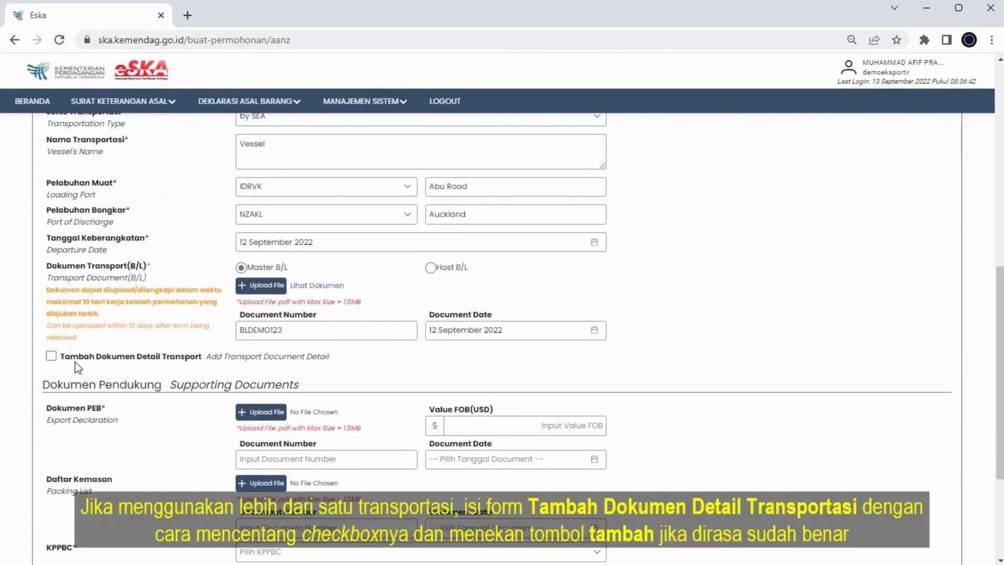
left_click(51, 357)
scroll(202, 430, "down", 3)
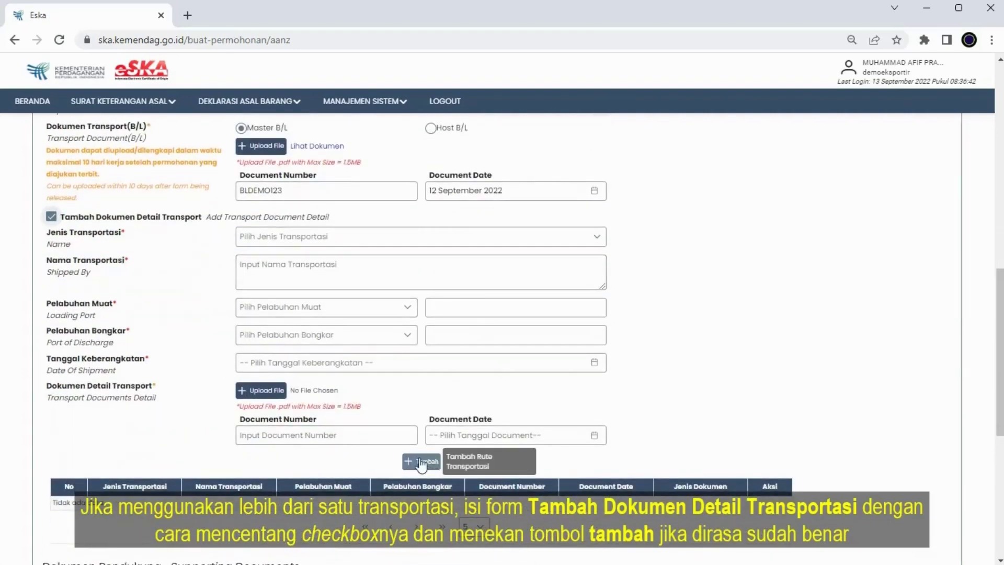
left_click(51, 217)
scroll(99, 243, "down", 1)
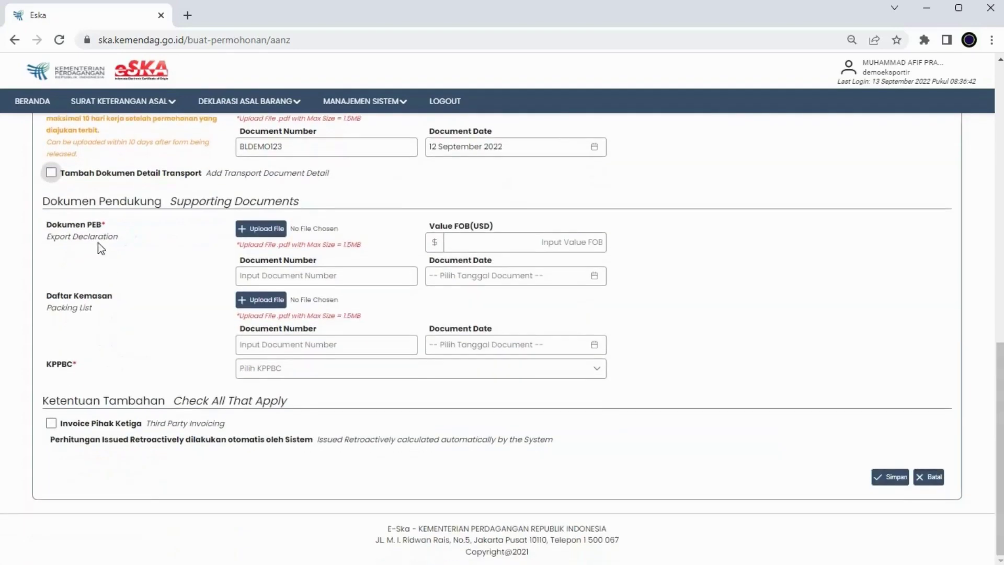
- Attach PEB.pdf with FOB value 9,000 USD, number PEBDEMO123, dated 12 September 2022
left_click(267, 234)
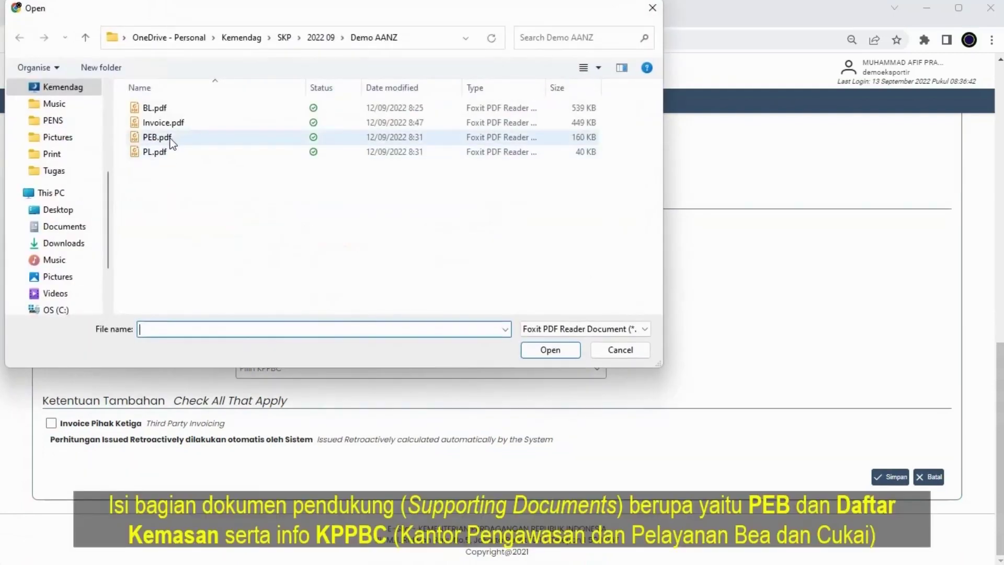
double_click(157, 137)
left_click(470, 239)
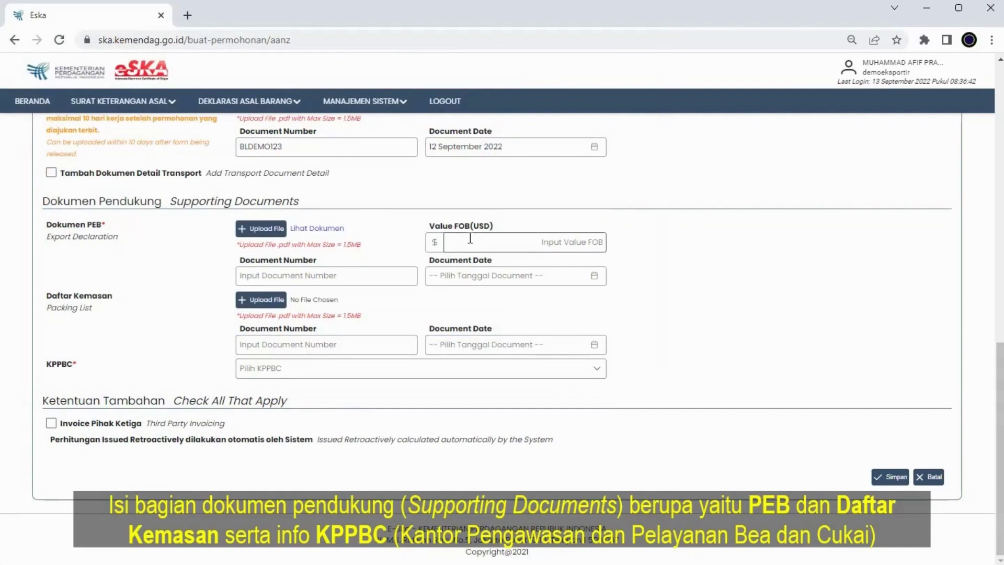
type("900")
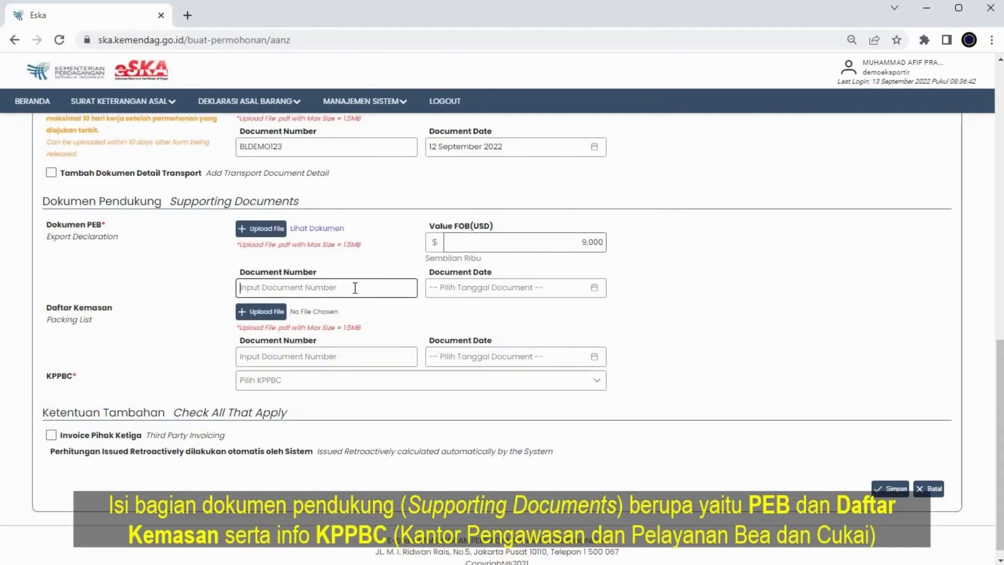
left_click(355, 288)
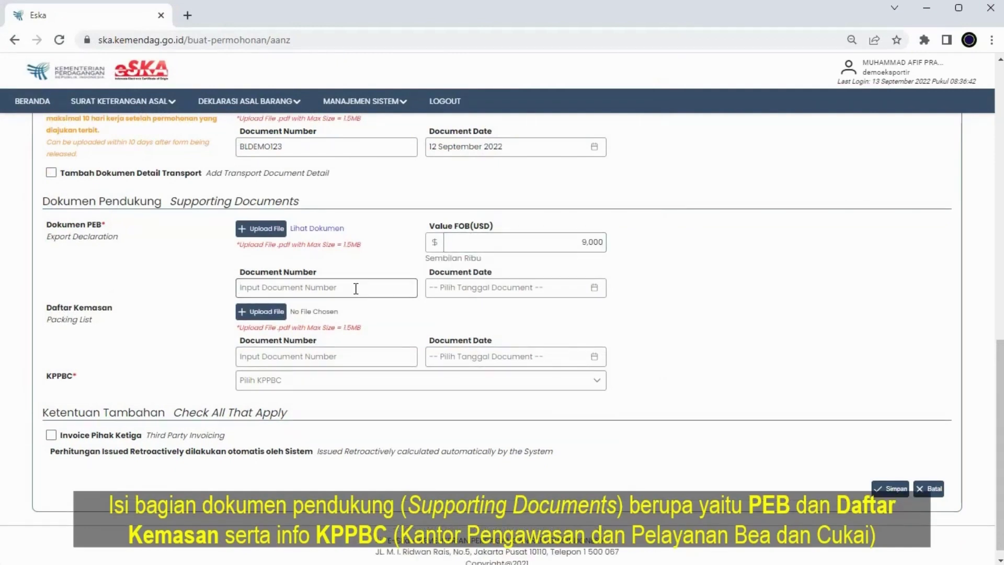
type("PEBDEMO123")
left_click(434, 287)
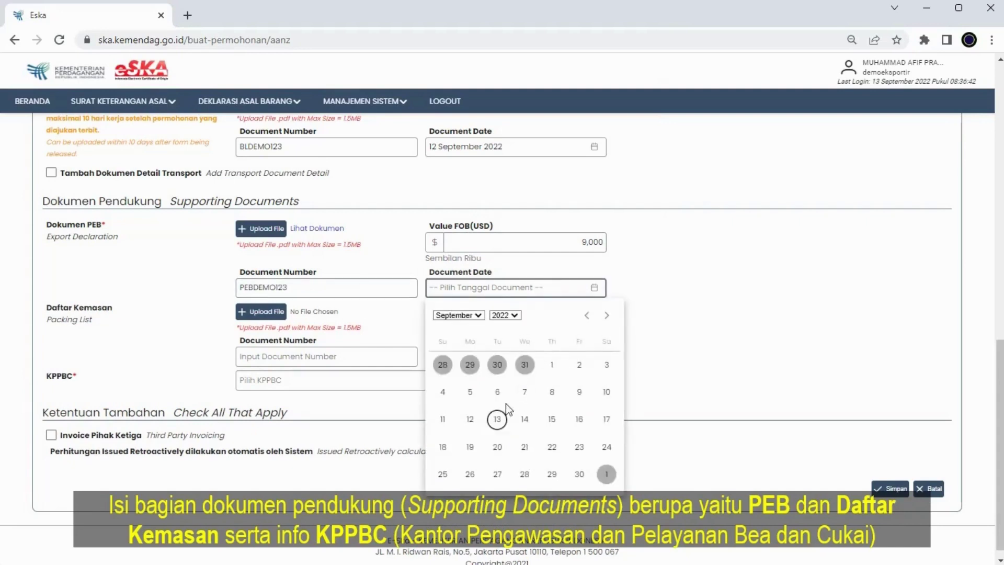
left_click(469, 419)
- Attach PL.pdf as the packing list, number PLDEMO123, dated 12 September 2022
left_click(275, 311)
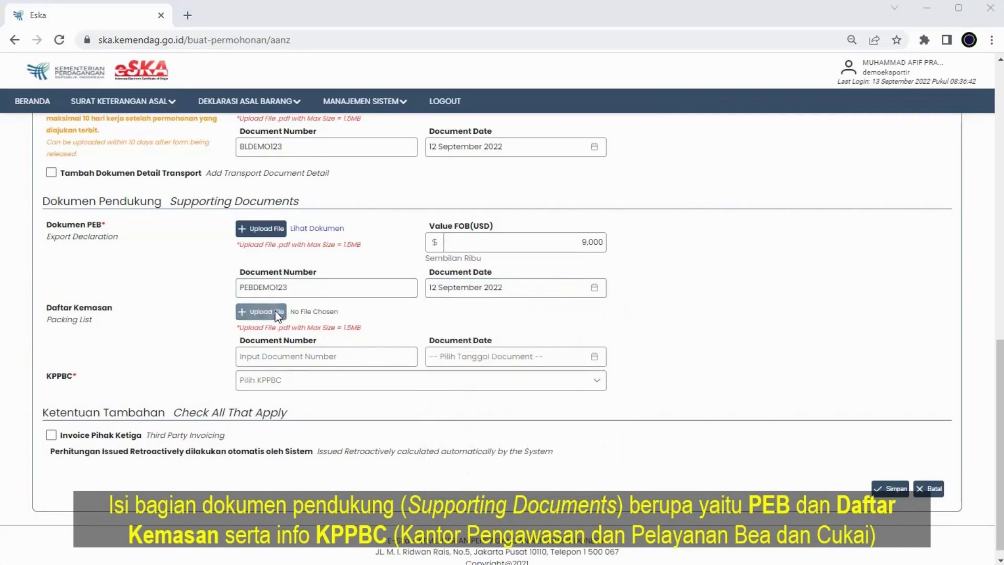
double_click(164, 153)
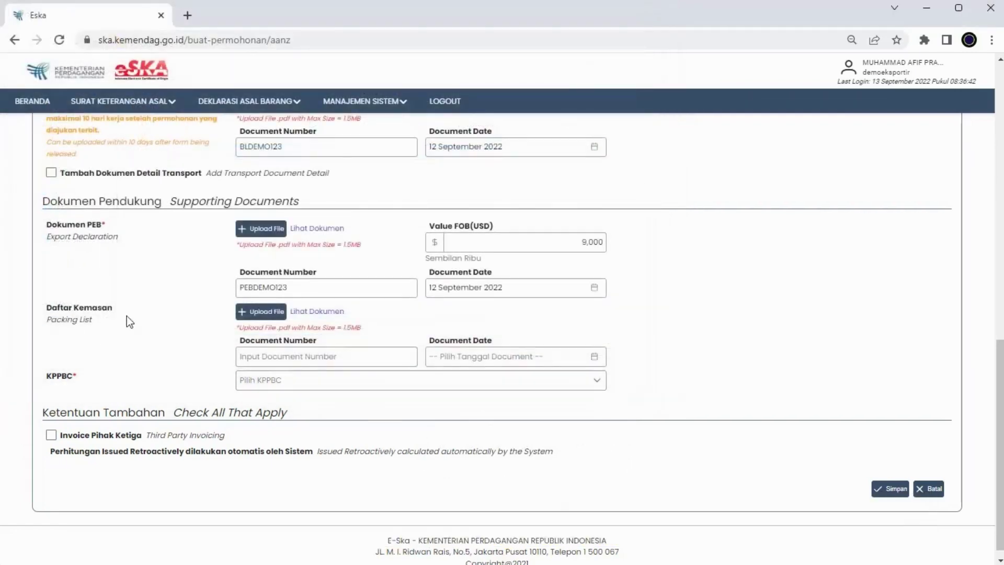
left_click(366, 355)
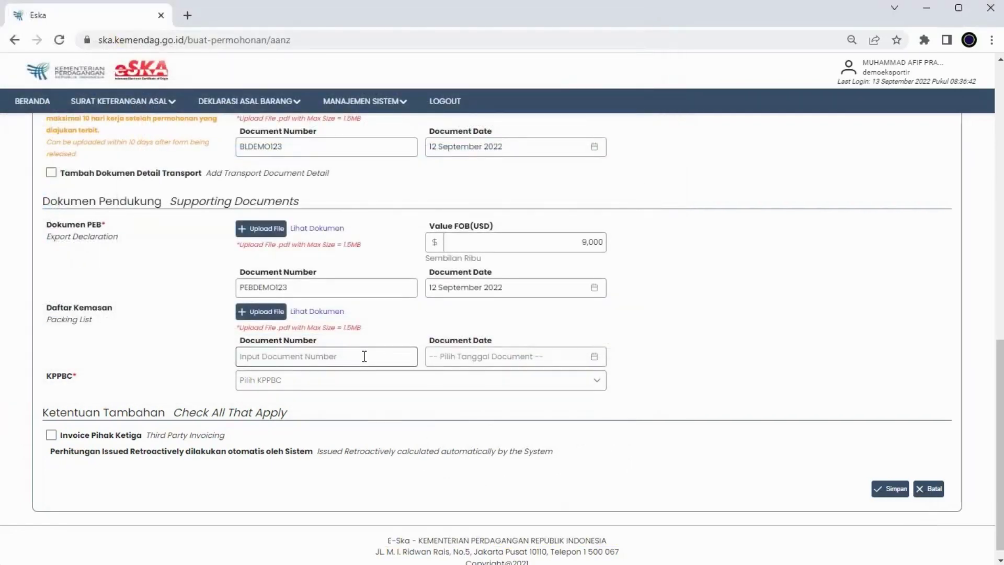
type("PLDEMO123")
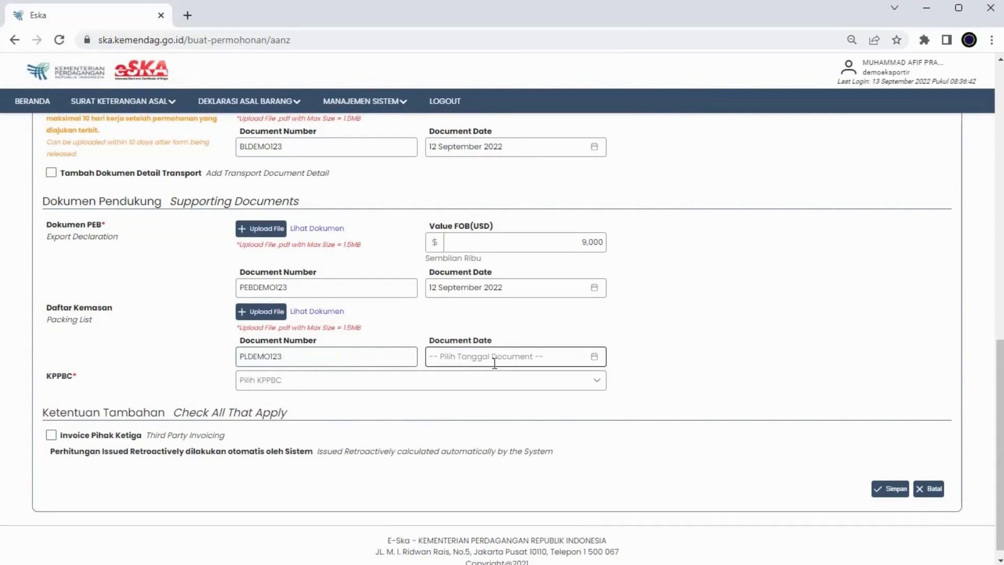
left_click(494, 358)
left_click(473, 485)
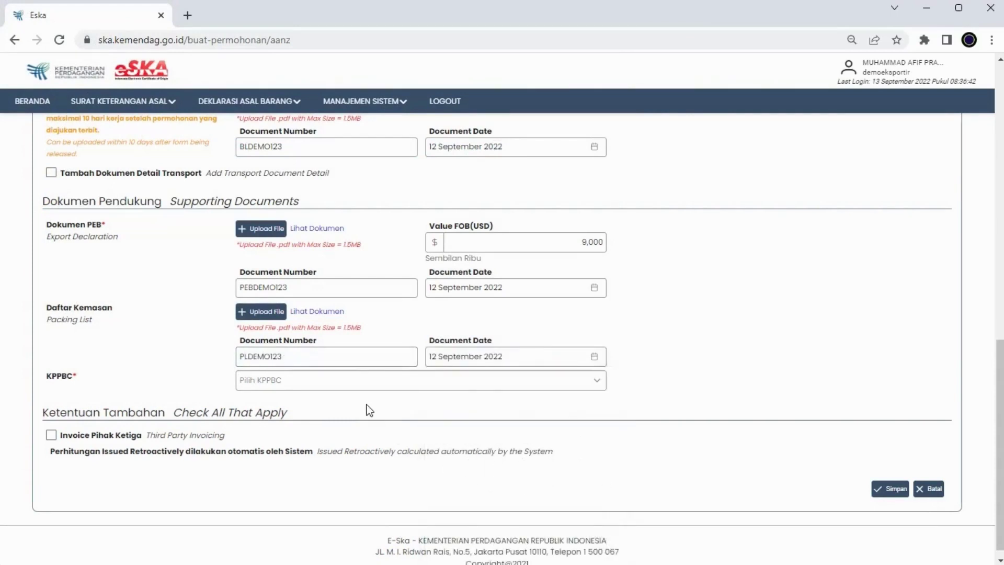
- Set KPPBC to DJBC Jakarta (040000) and enable the third-party invoice option
left_click(349, 382)
type("jaka")
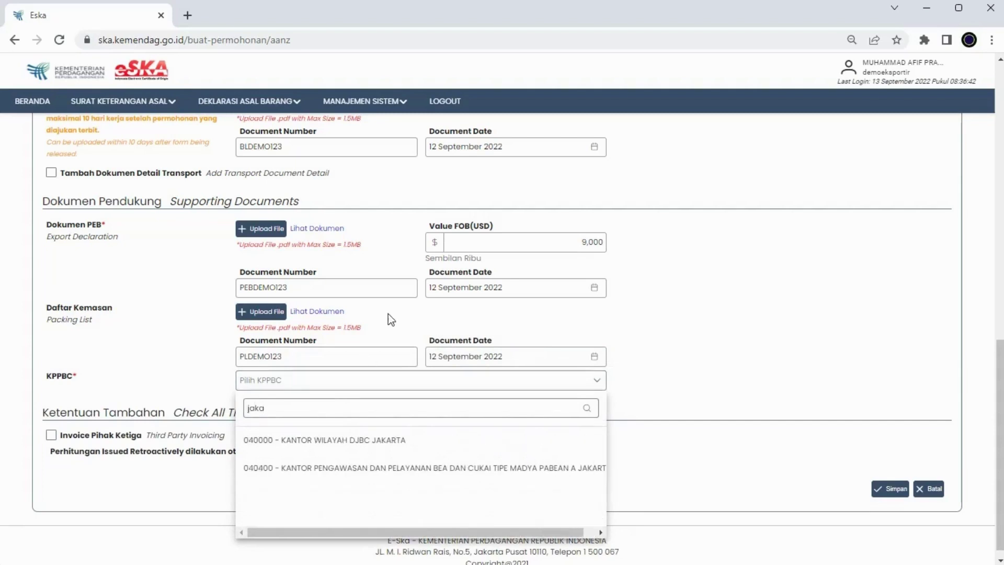
left_click(345, 440)
scroll(335, 408, "down", 1)
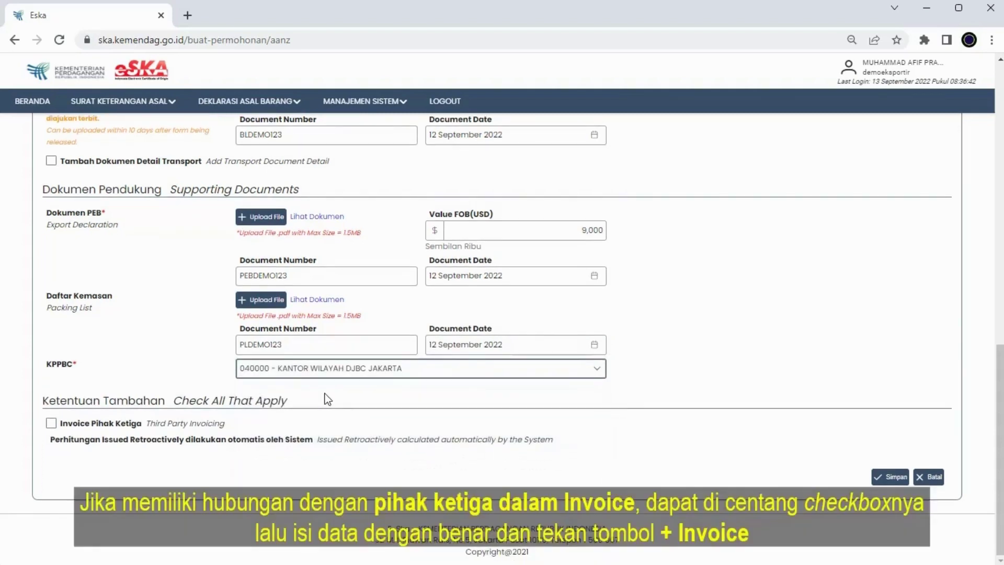
left_click(51, 423)
scroll(293, 429, "down", 4)
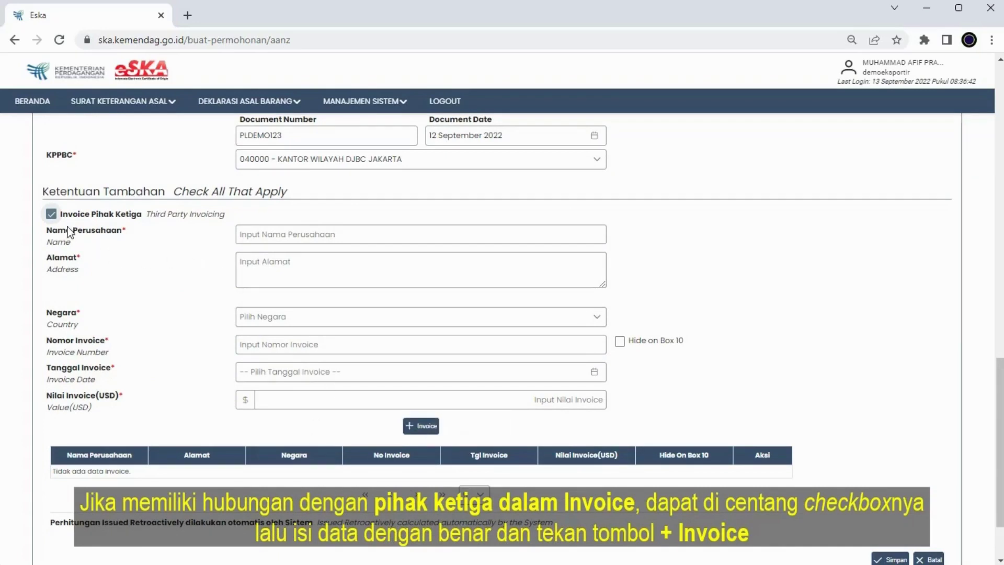
- Untick Invoice Pihak Ketiga, save the header, and confirm with YA
left_click(52, 215)
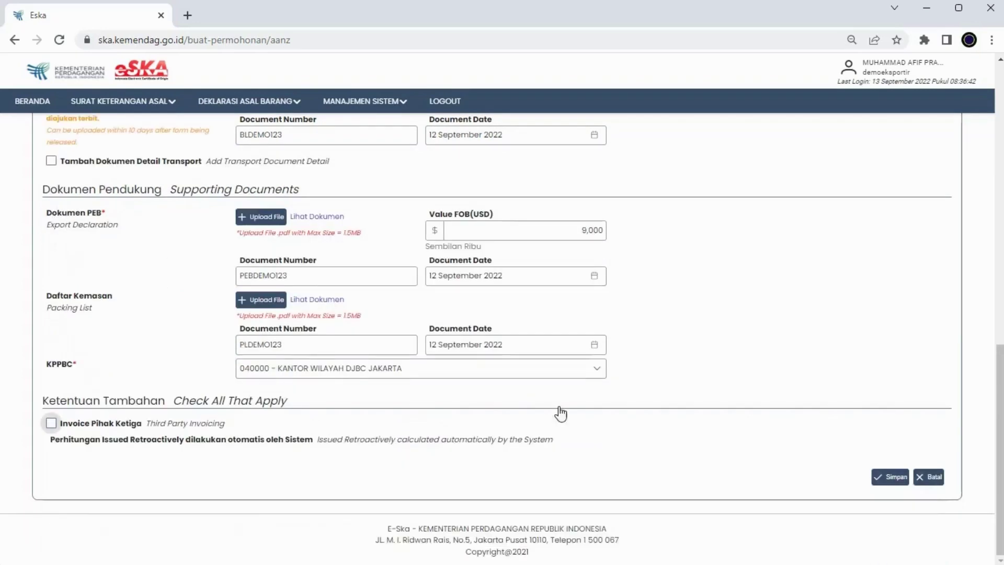
left_click(891, 484)
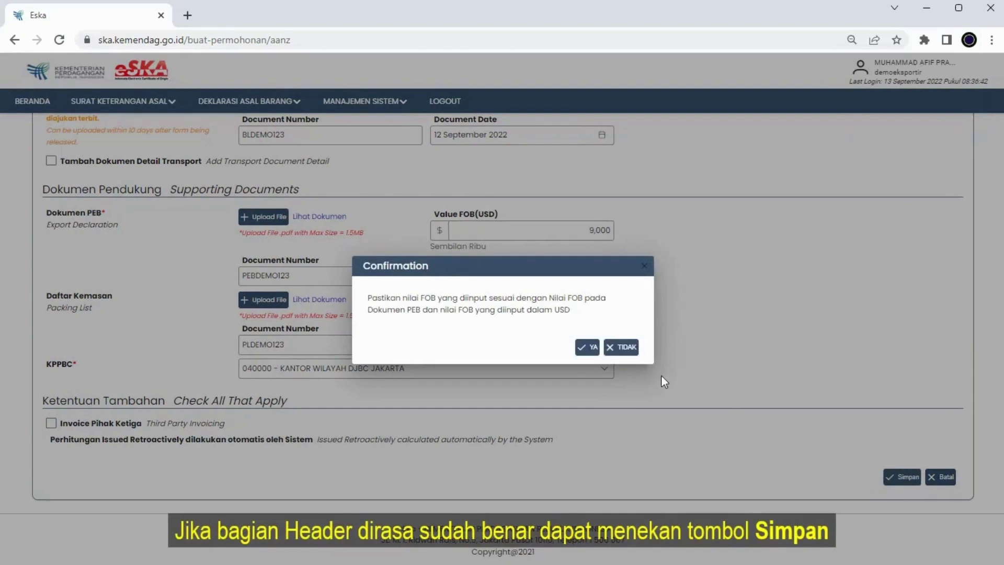
left_click(588, 347)
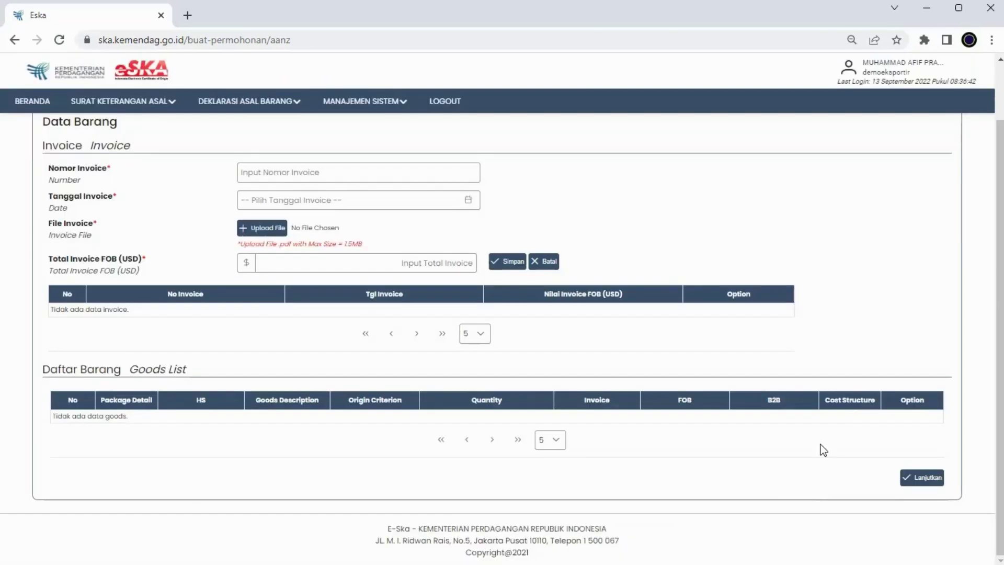
- Enter invoice number INV/DEMO/01 dated 12 September 2022
scroll(504, 332, "up", 2)
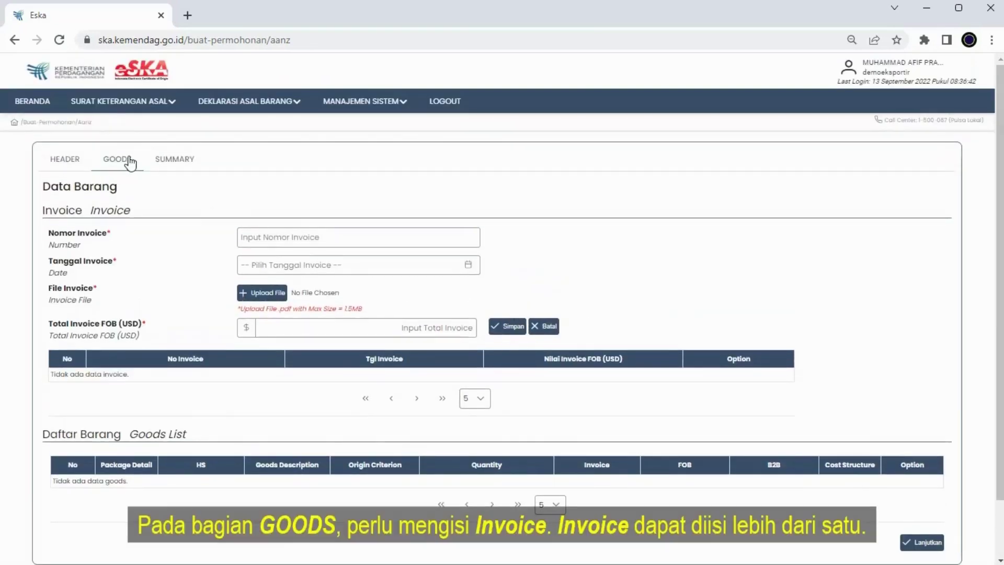
left_click(300, 239)
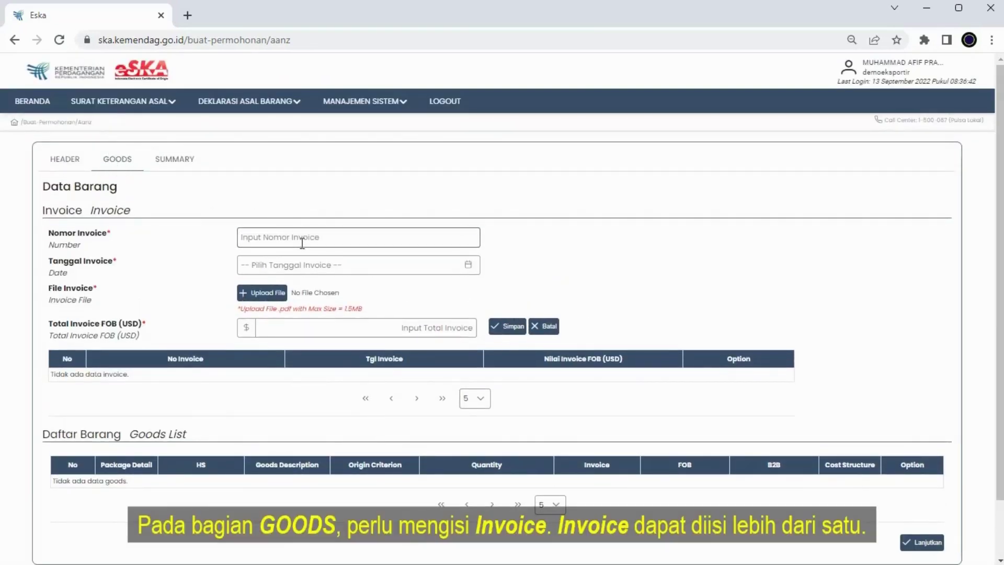
type("INV/DEMO/01")
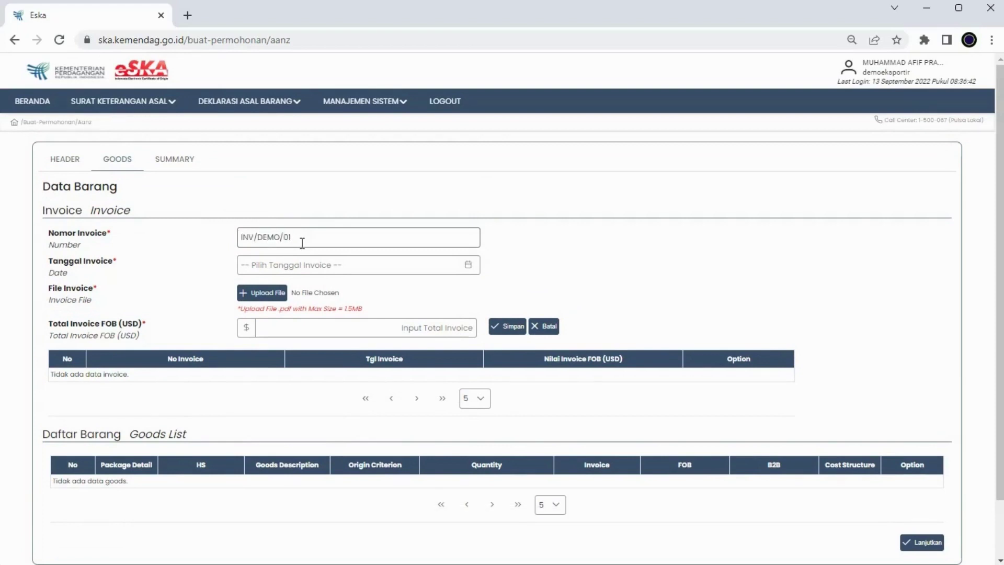
left_click(324, 265)
left_click(293, 396)
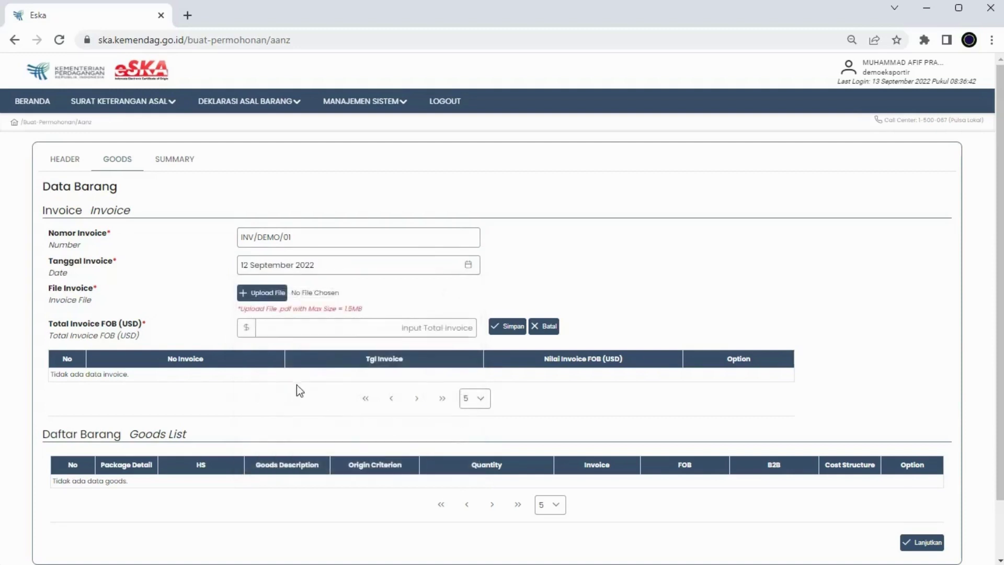
- Attach the invoice PDF, set Total Invoice FOB to 9000 USD, and save the invoice
left_click(273, 296)
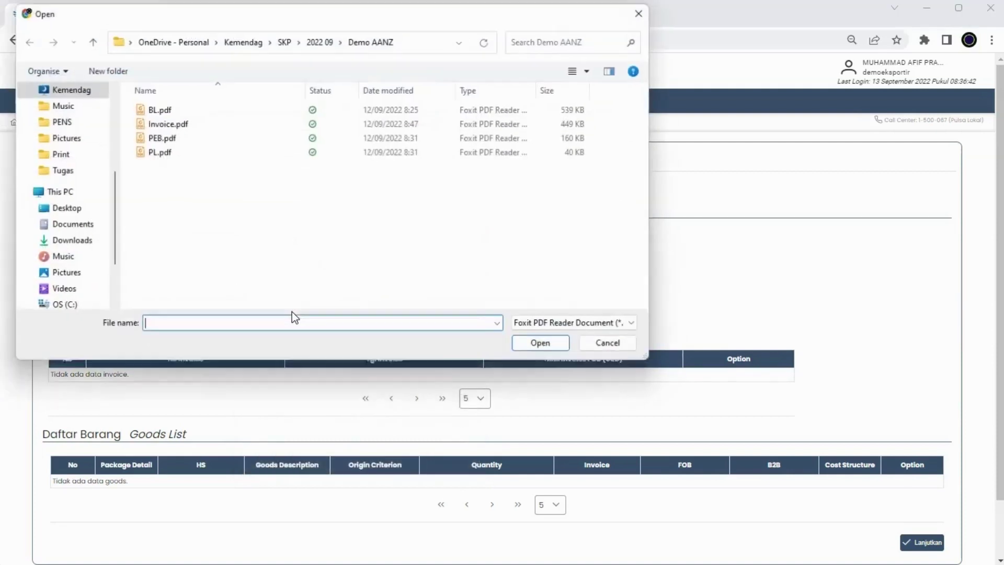
double_click(177, 124)
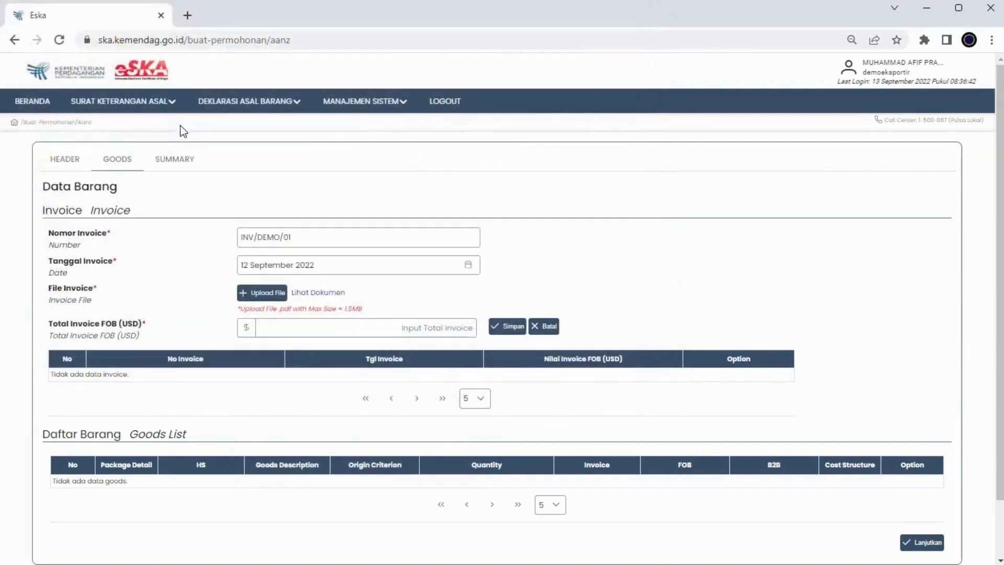
left_click(434, 325)
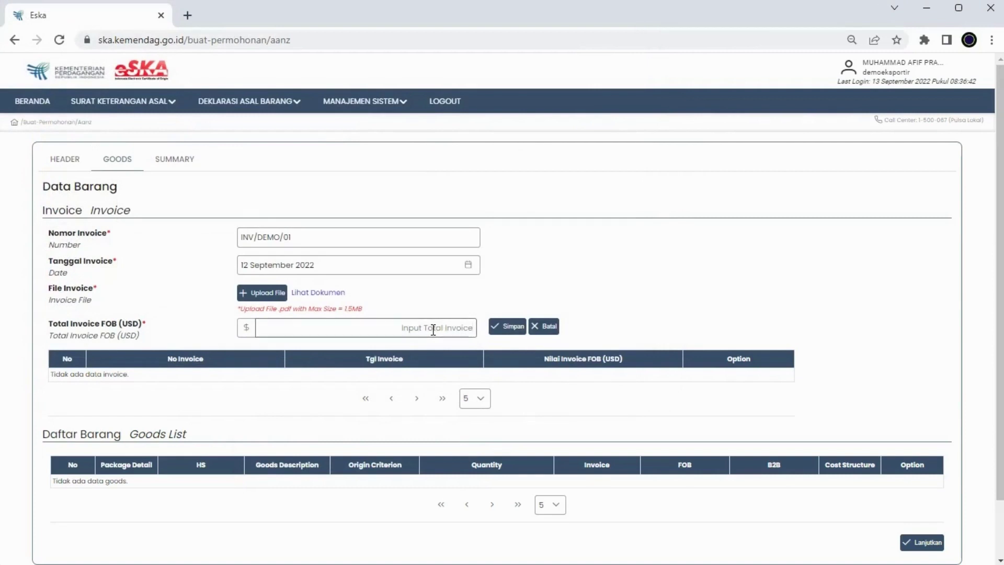
type("9000")
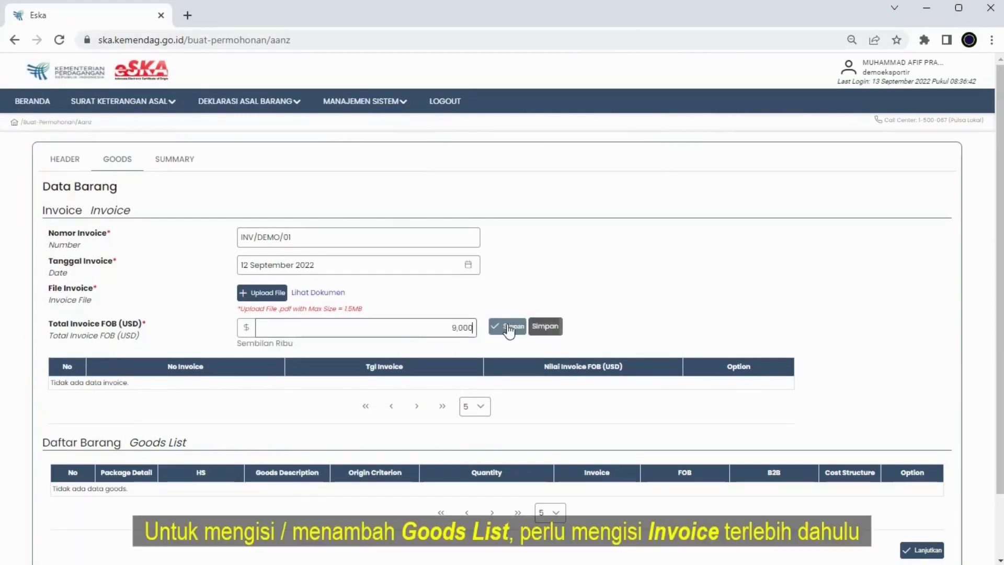
left_click(508, 330)
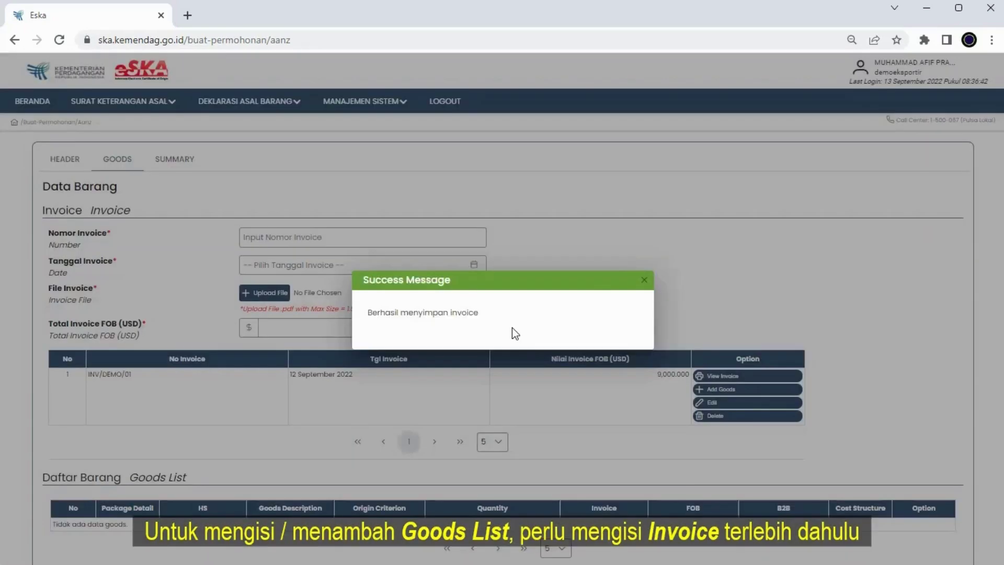
left_click(644, 280)
scroll(649, 282, "down", 2)
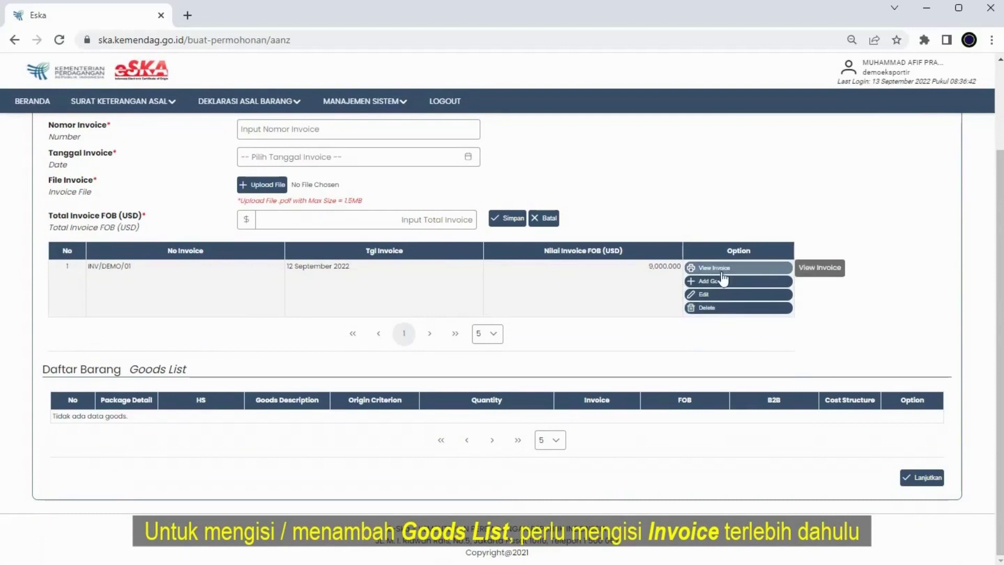
- Add a goods entry and link it to invoice INV/DEMO/01
left_click(723, 281)
scroll(386, 346, "down", 5)
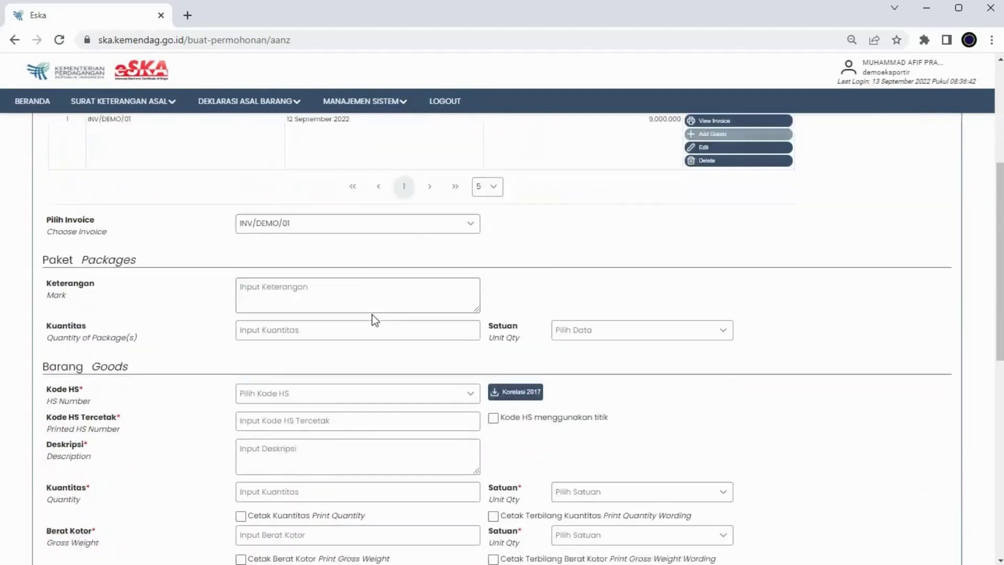
scroll(371, 315, "down", 1)
left_click(442, 165)
left_click(305, 226)
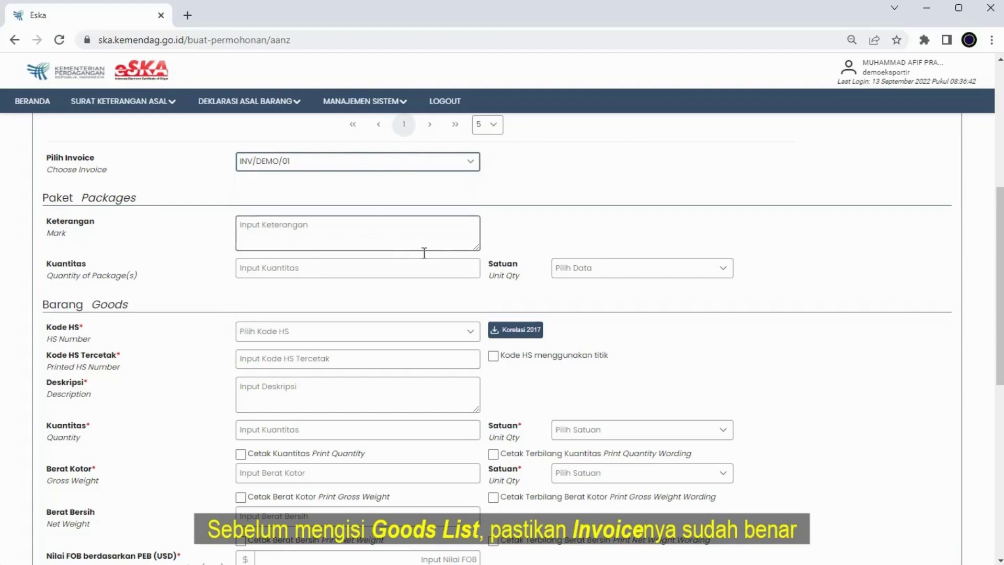
- Set the HS code to 87032112 All-Terrain Vehicles (ATV), replacing the mistaken honey code
scroll(376, 253, "down", 3)
left_click(374, 200)
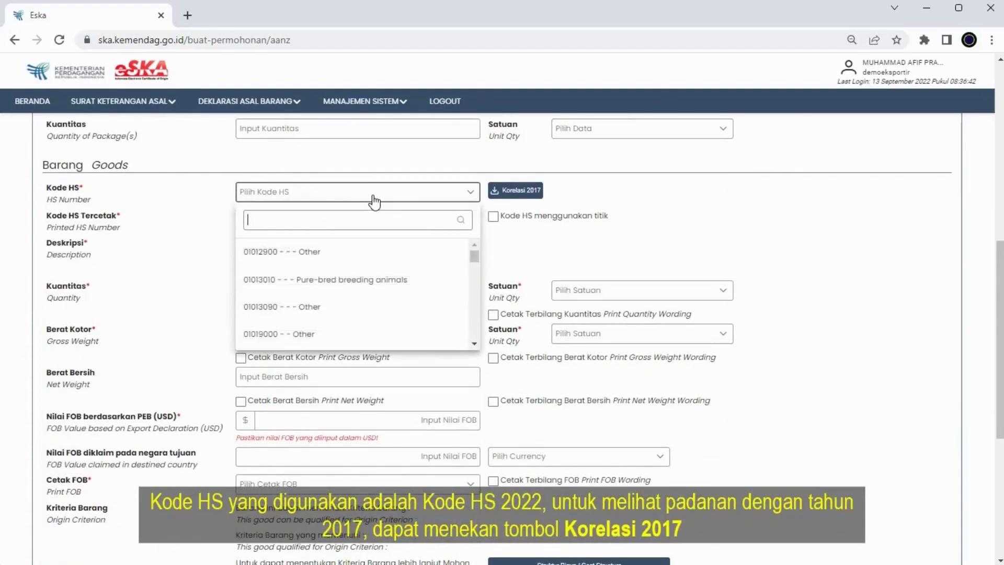
type("honey")
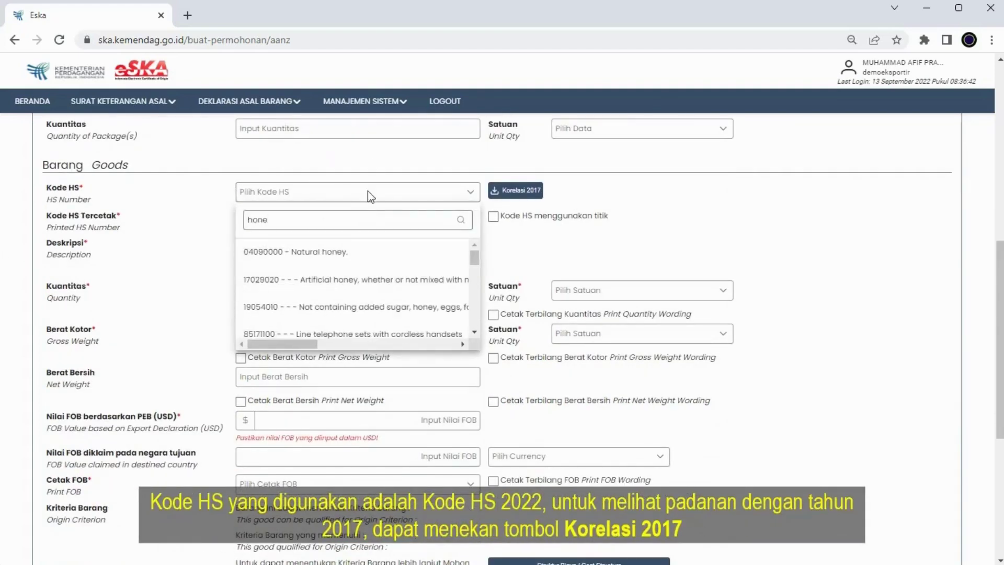
left_click(353, 253)
scroll(506, 369, "down", 3)
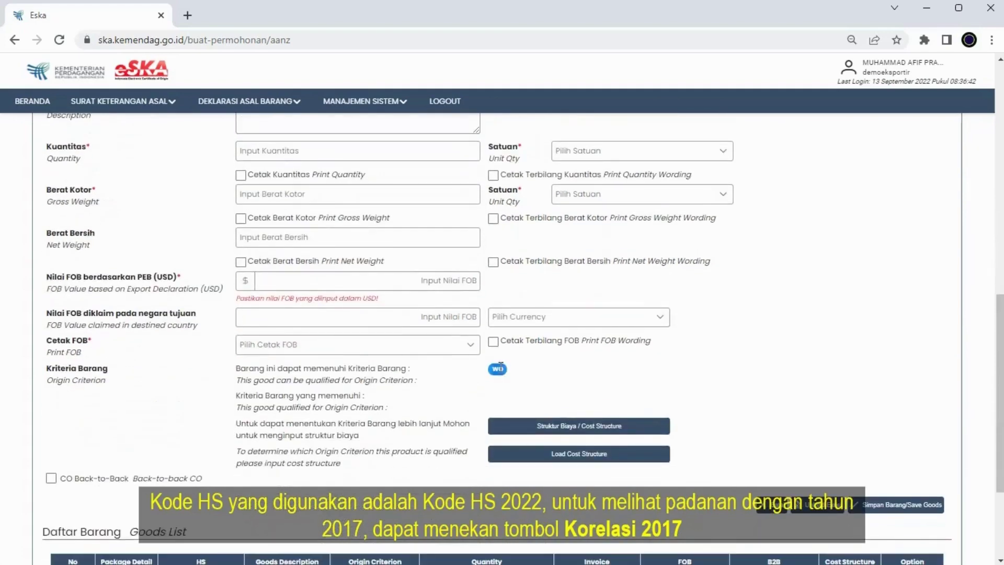
scroll(500, 366, "up", 3)
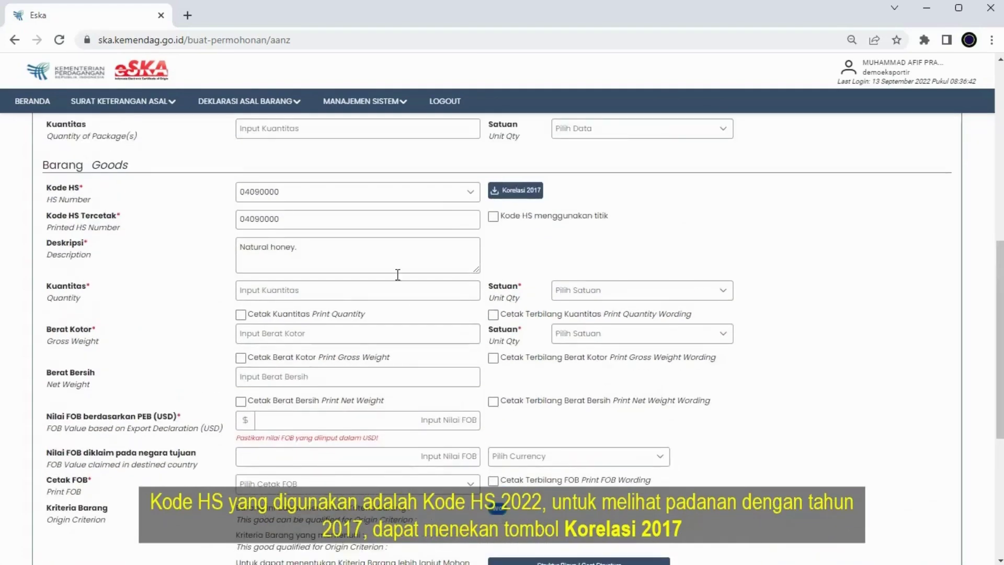
left_click(374, 197)
double_click(336, 219)
type("0")
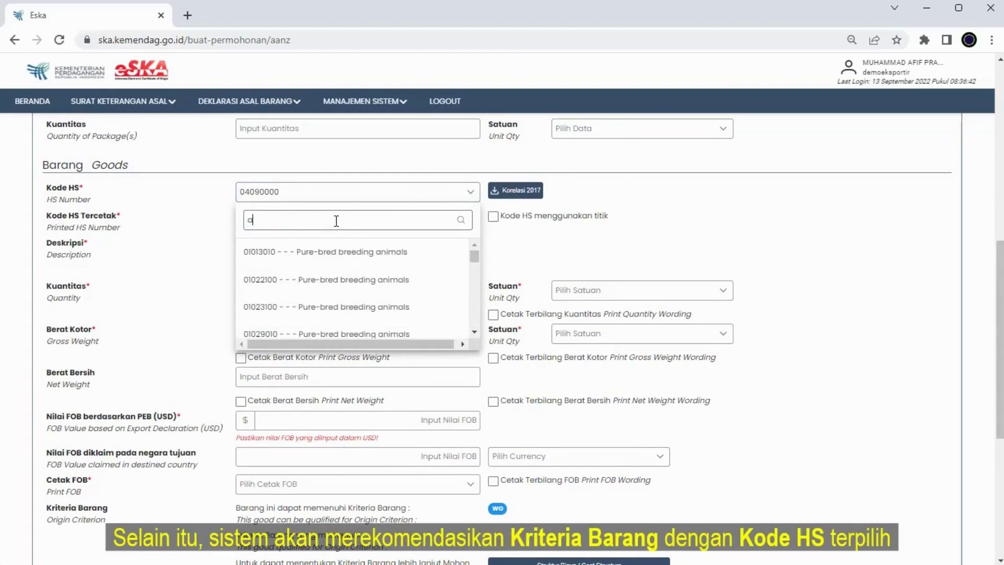
type("tv")
left_click(326, 257)
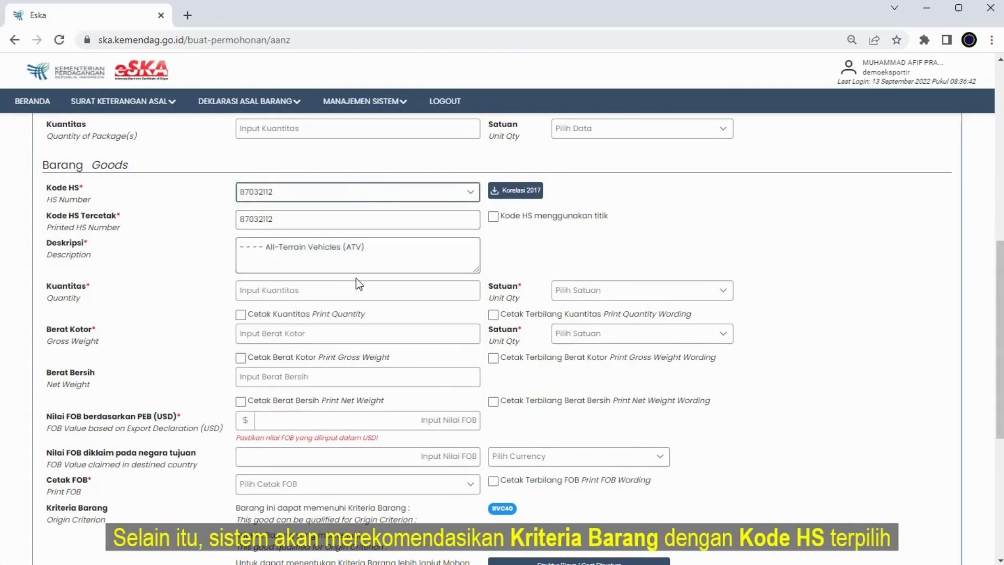
scroll(356, 282, "down", 1)
left_click(355, 216)
- Enter quantity 90 with unit PCE - Piece
type("90")
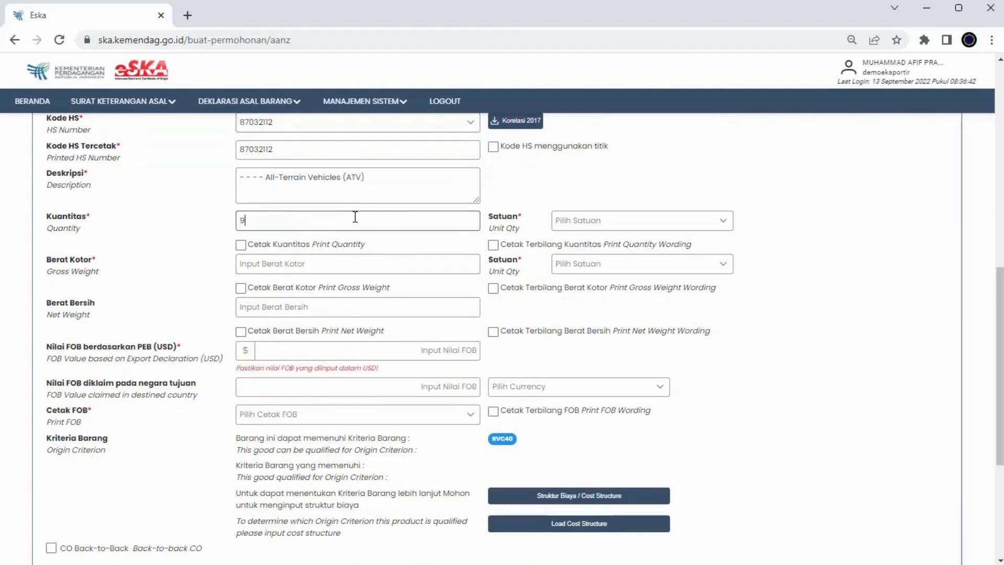
left_click(587, 222)
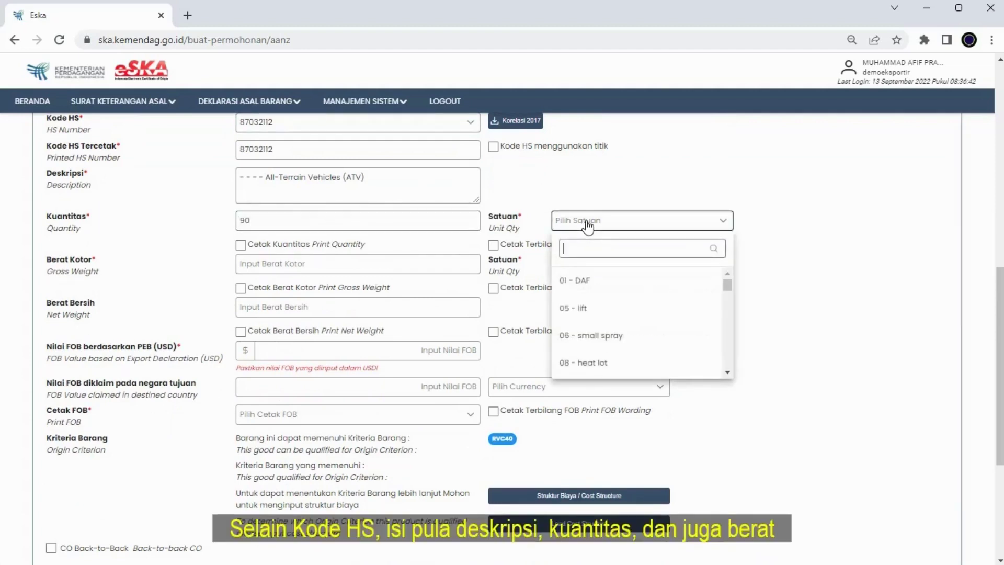
type("pe")
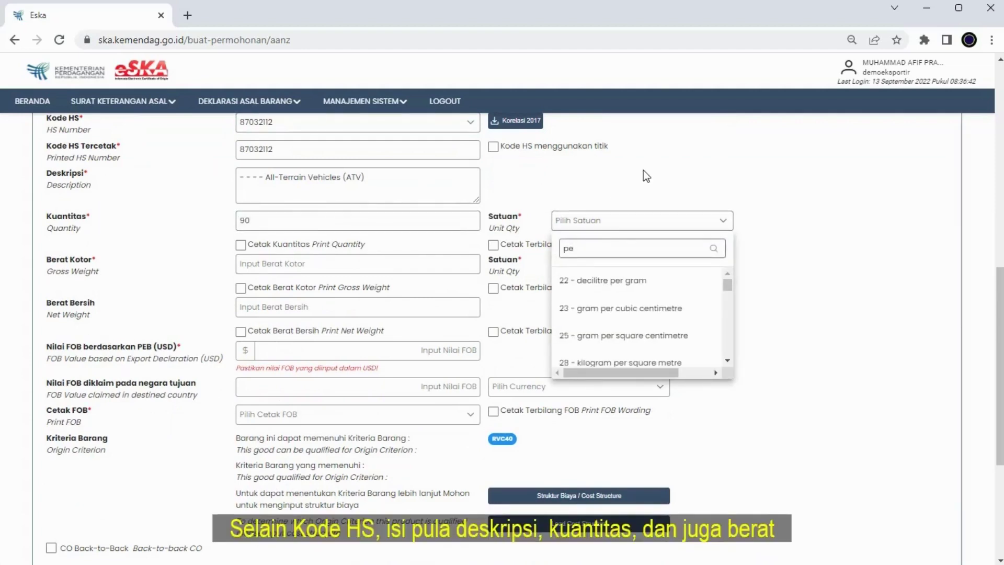
key("BackSpace")
type("iec")
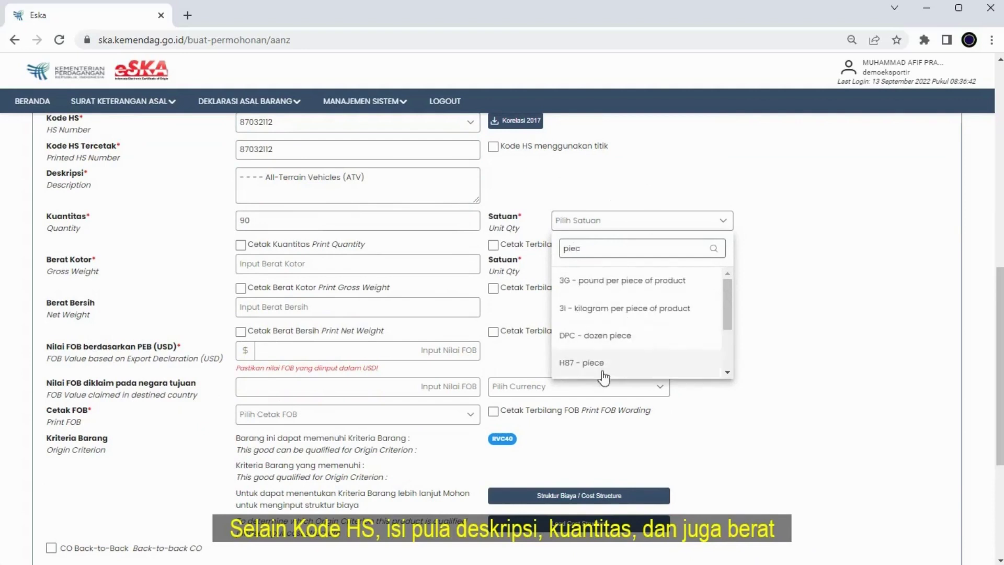
double_click(601, 250)
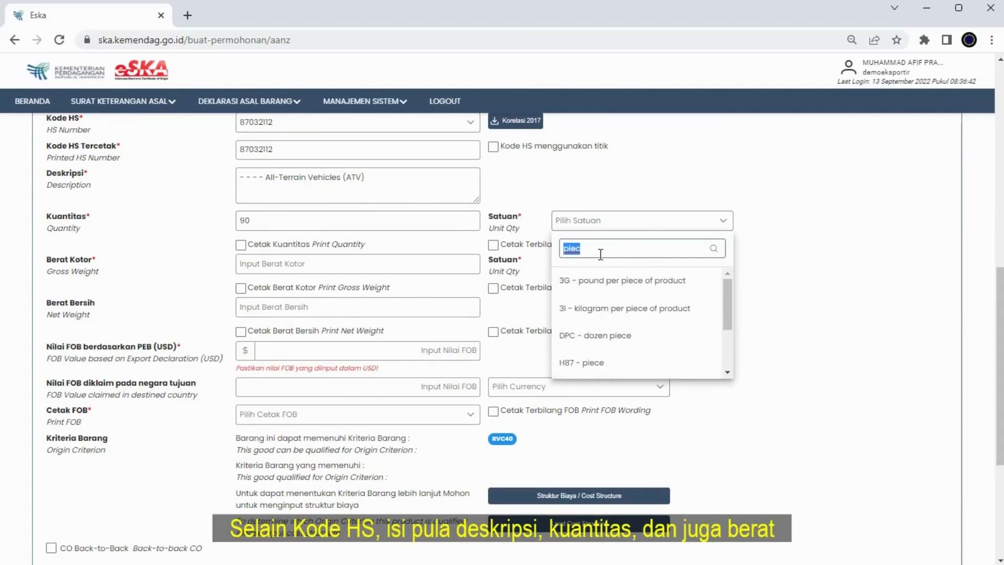
type("pc")
left_click(610, 335)
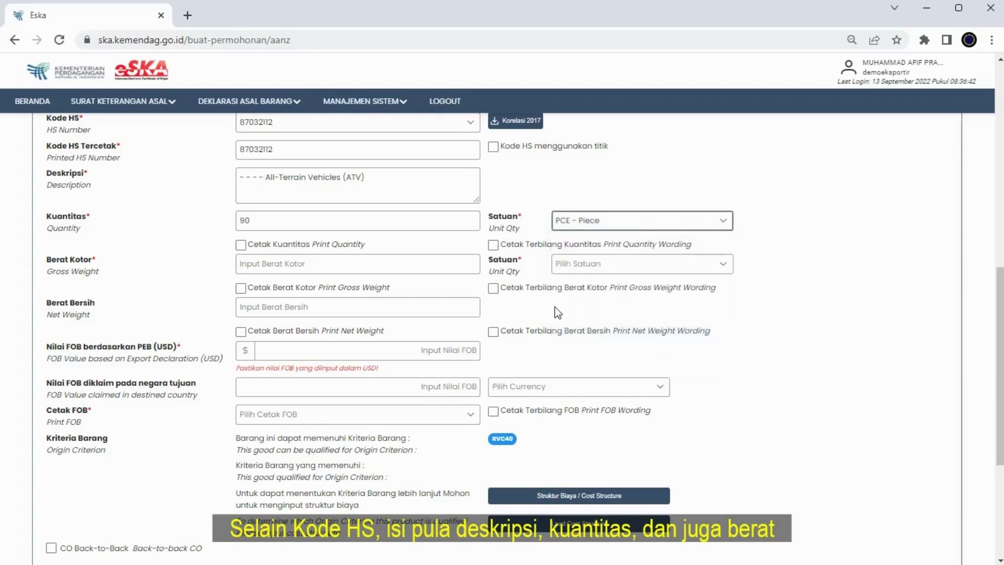
- Enter gross weight 1,000 KGM - Kilogram and net weight 990
left_click(365, 269)
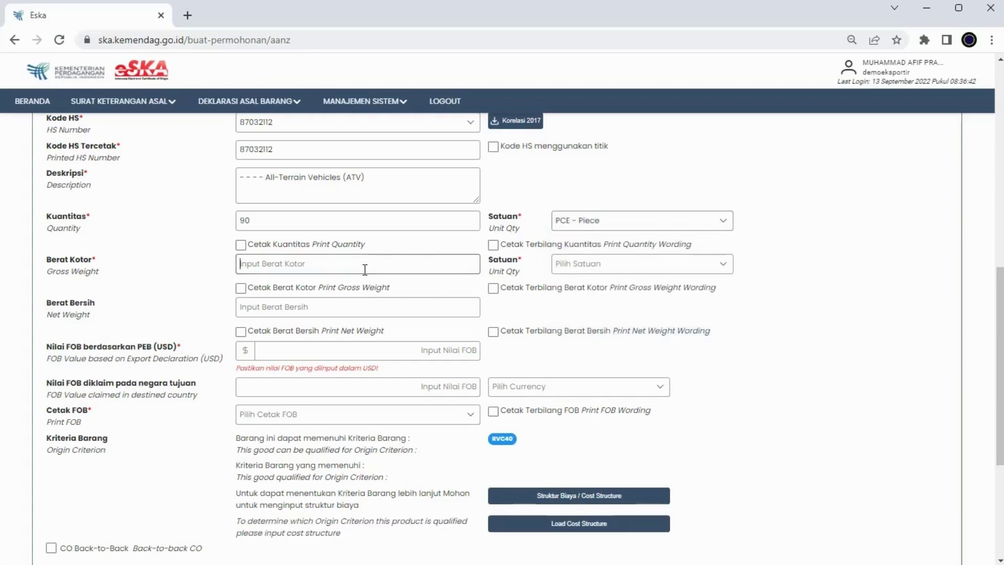
type("10")
left_click(575, 264)
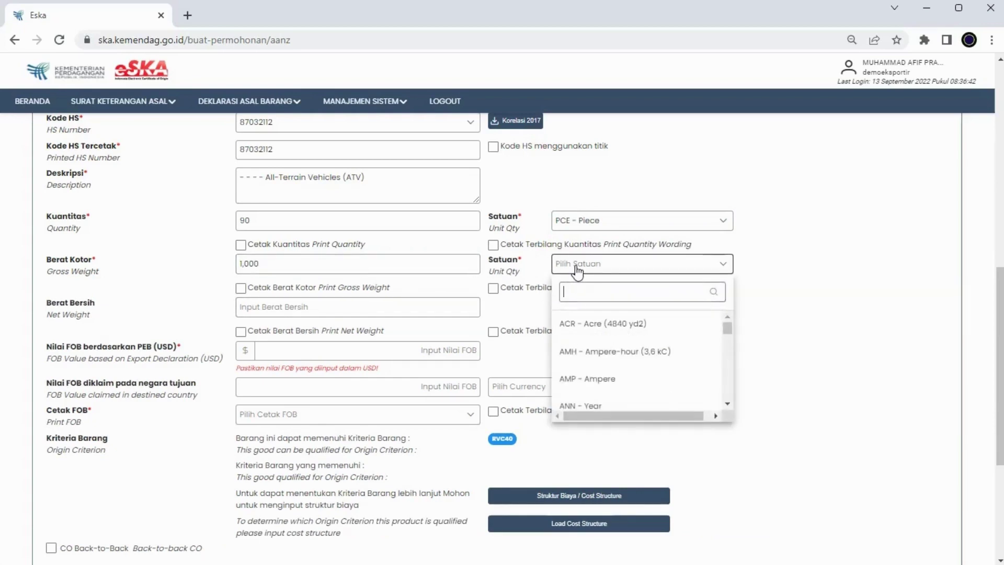
type("kgm")
left_click(575, 323)
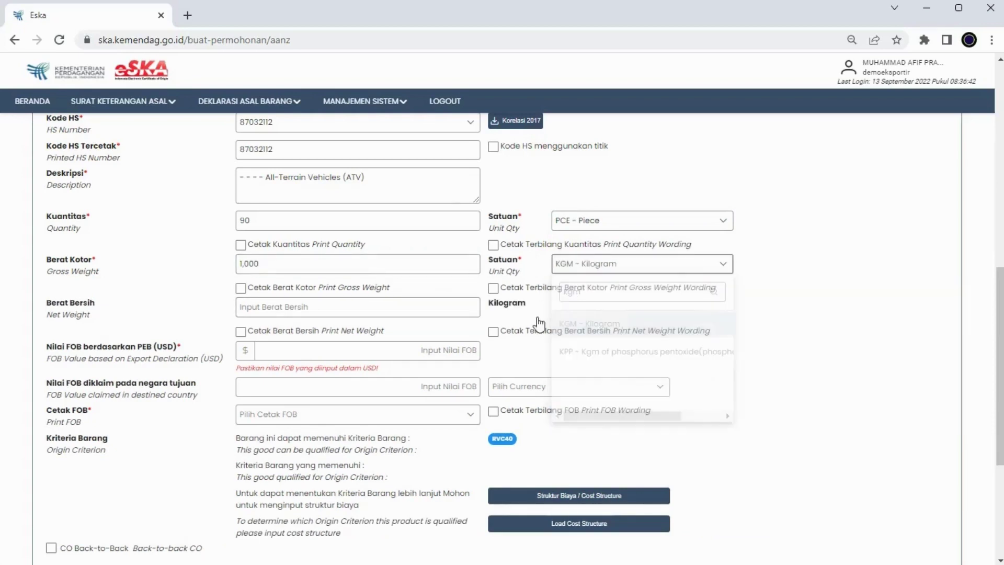
left_click(357, 313)
type("990")
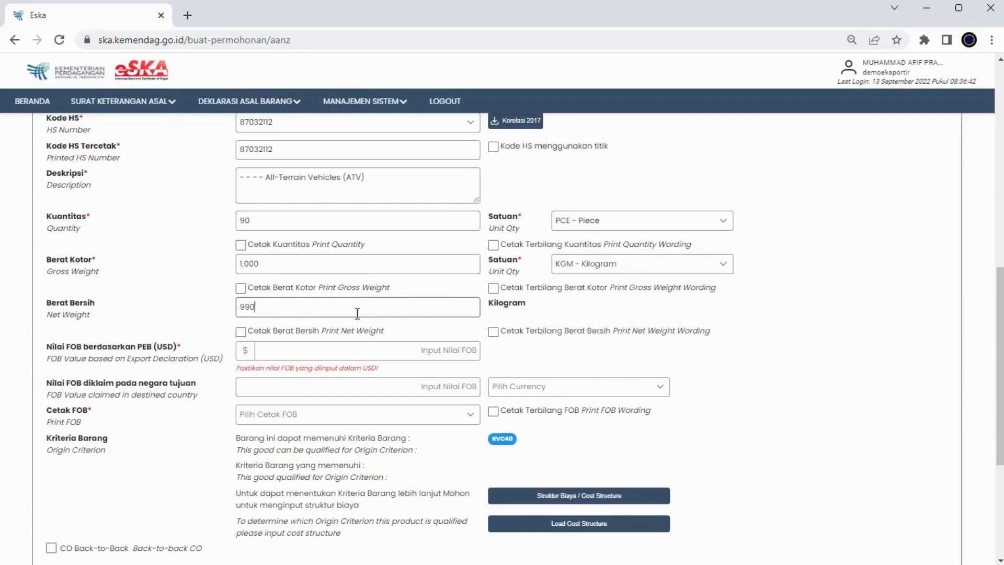
left_click(344, 350)
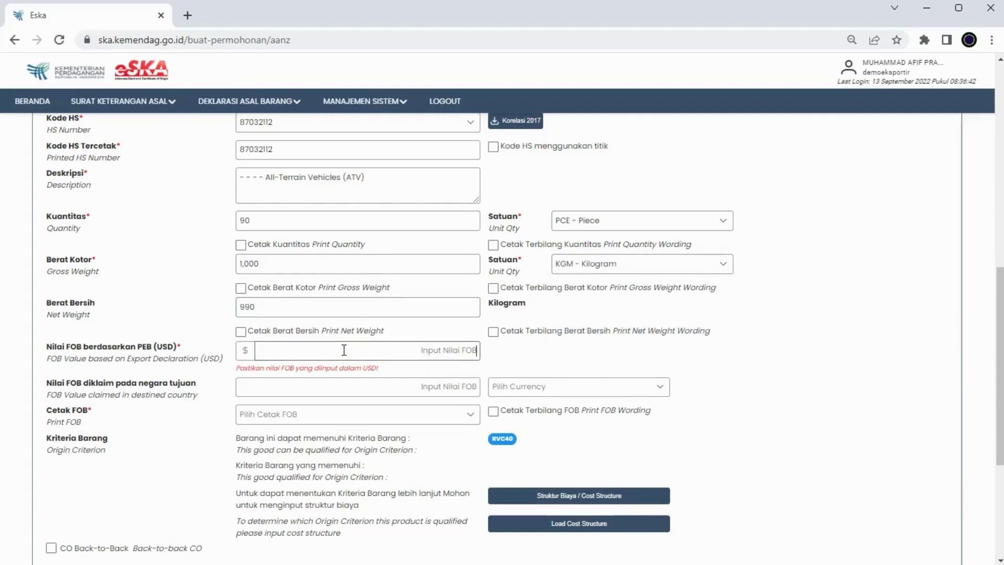
- Enter FOB 9,000 and the destination-country FOB of 9,000 in USD - US Dollar
type("900")
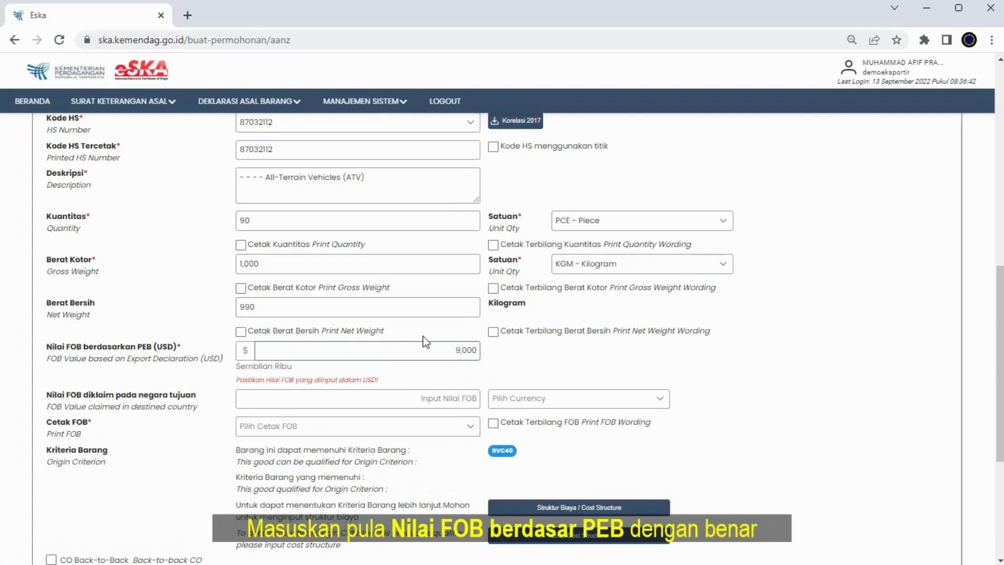
scroll(424, 337, "down", 1)
left_click(433, 328)
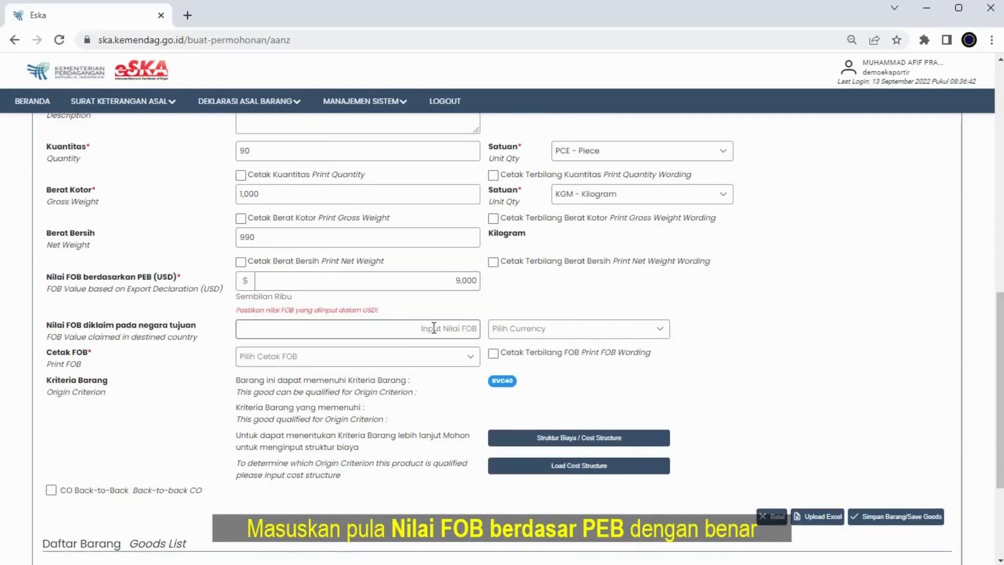
type("900")
left_click(560, 329)
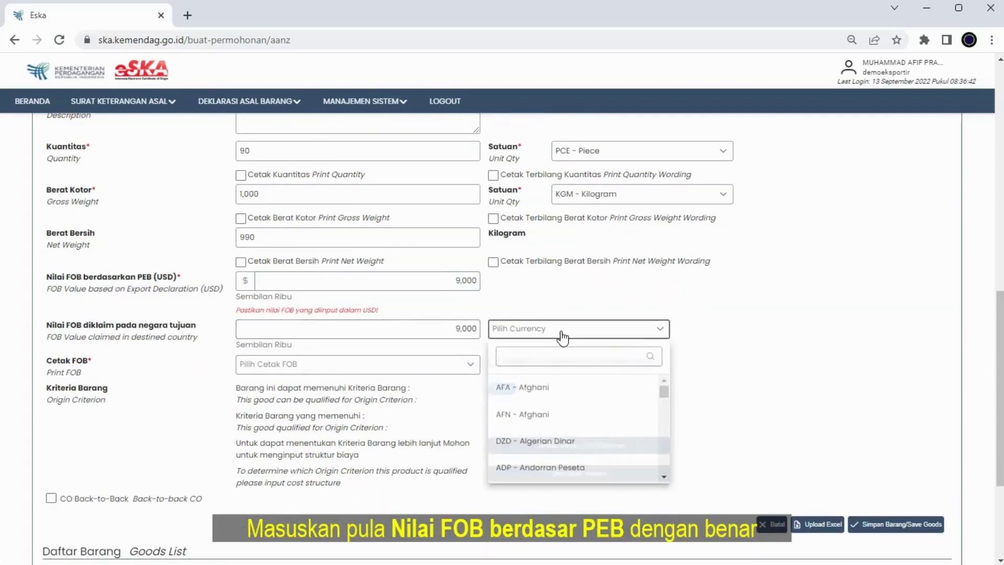
scroll(553, 387, "down", 3)
scroll(559, 390, "up", 2)
type("usd")
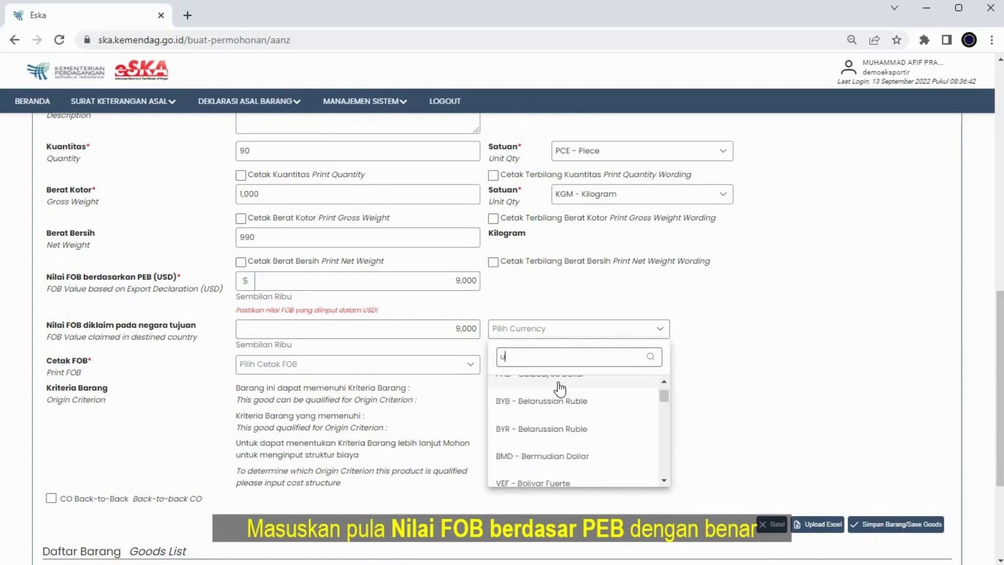
- Set Cetak FOB to Print FOB in USD and leave CO Back-to-Back unticked
left_click(371, 369)
left_click(330, 433)
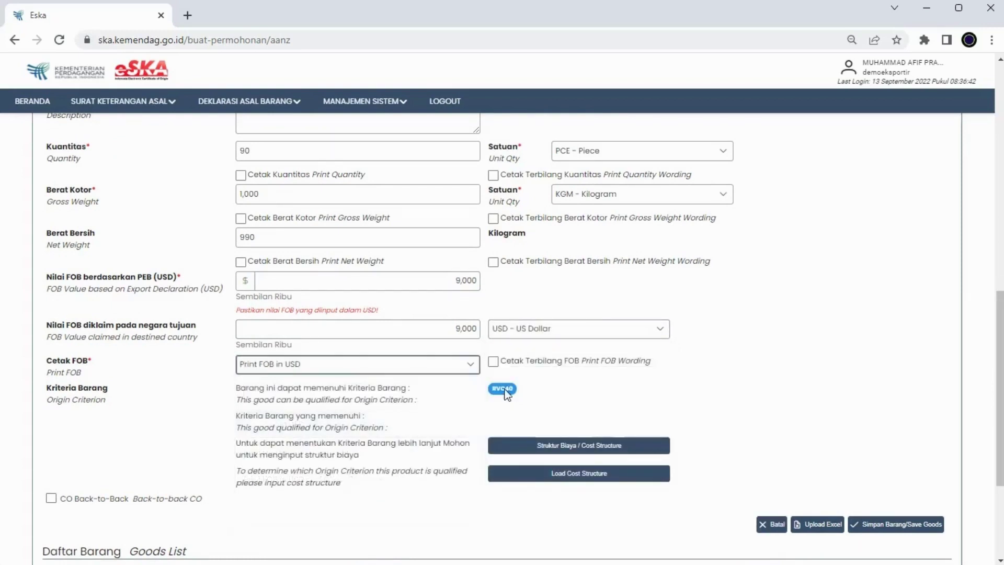
scroll(505, 368, "down", 1)
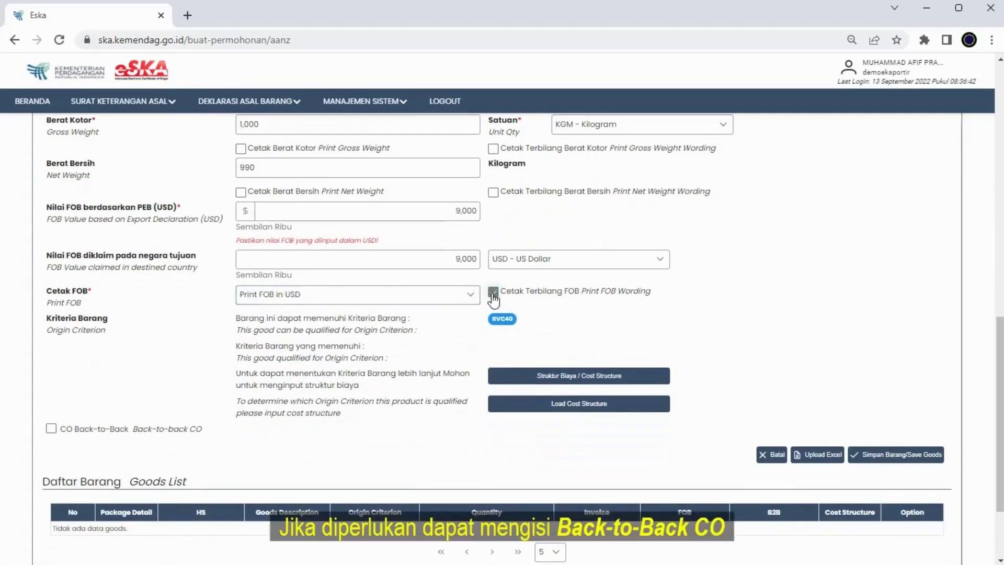
left_click(52, 428)
scroll(367, 346, "down", 4)
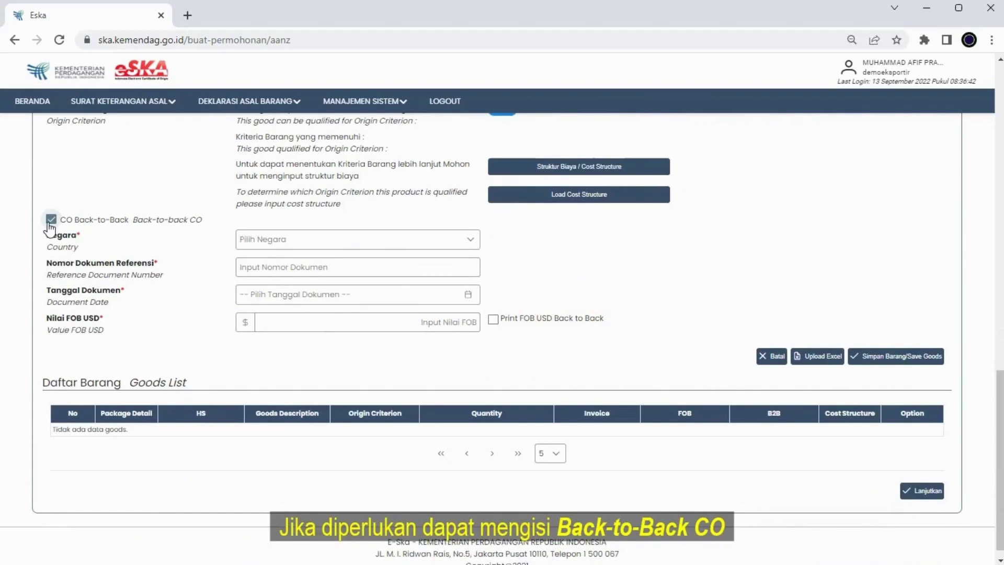
left_click(51, 219)
scroll(229, 253, "up", 1)
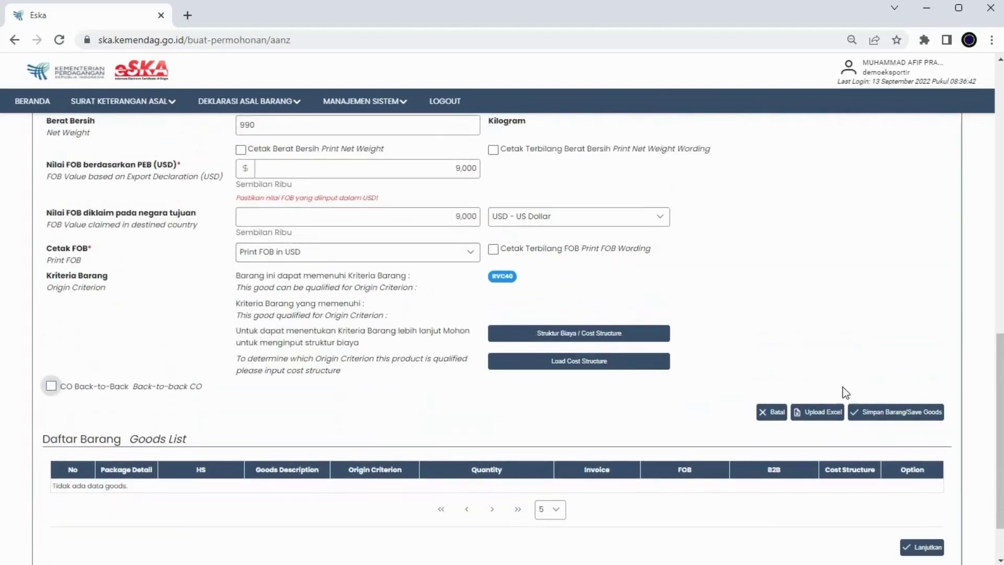
- Add an unknown-origin imported component with HS 01012900 worth 80 USD
left_click(581, 338)
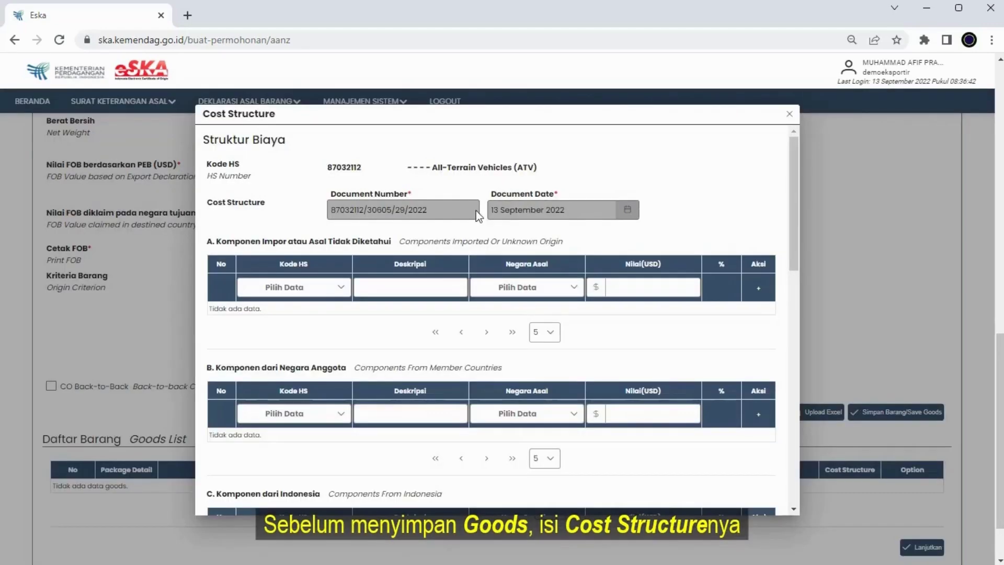
left_click(320, 292)
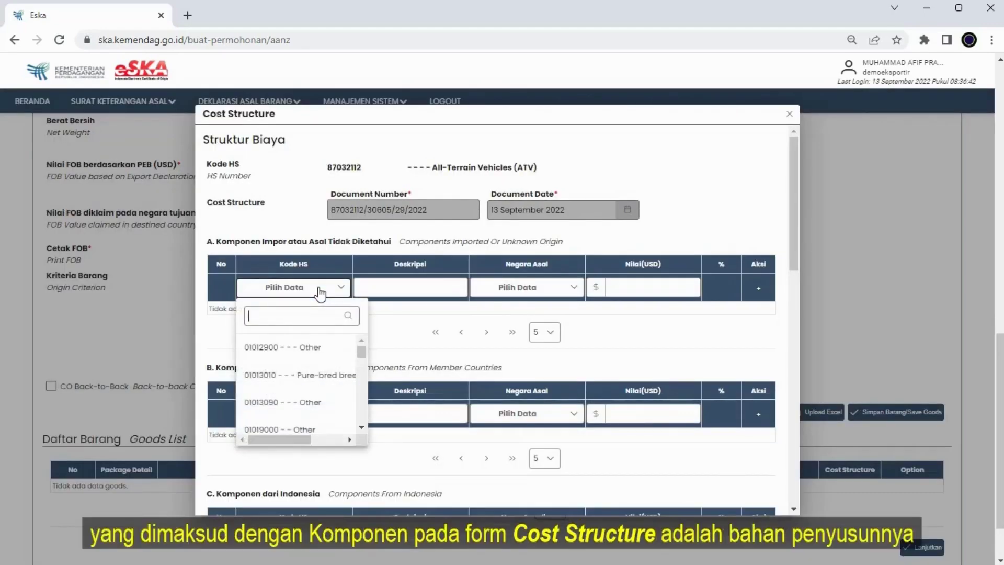
type("290")
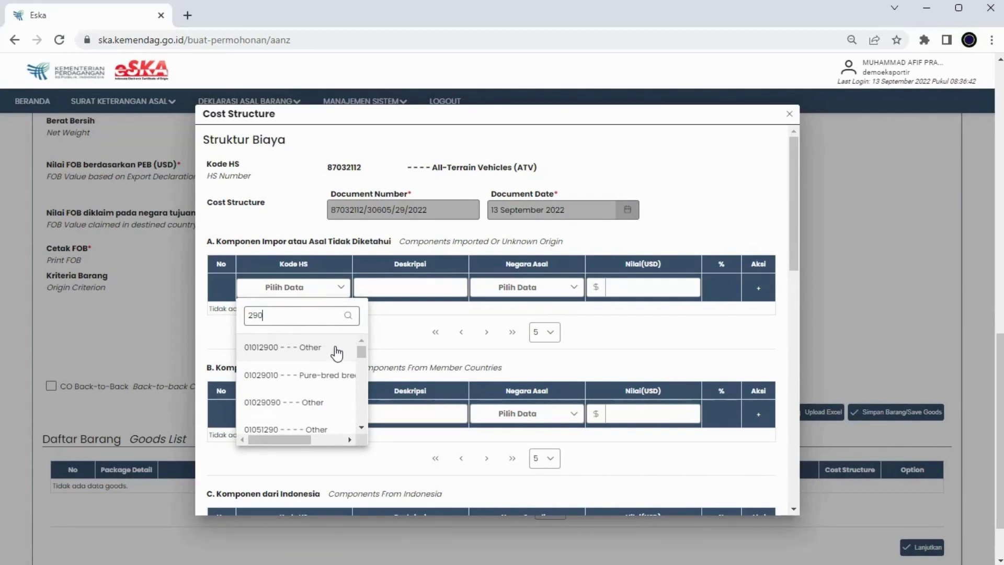
left_click(335, 351)
left_click(565, 287)
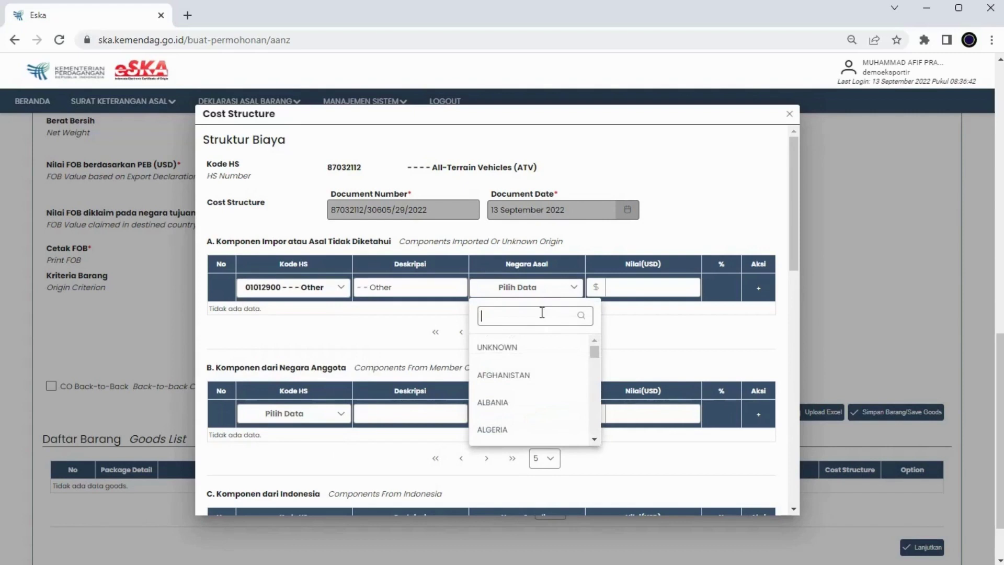
left_click(533, 349)
left_click(647, 285)
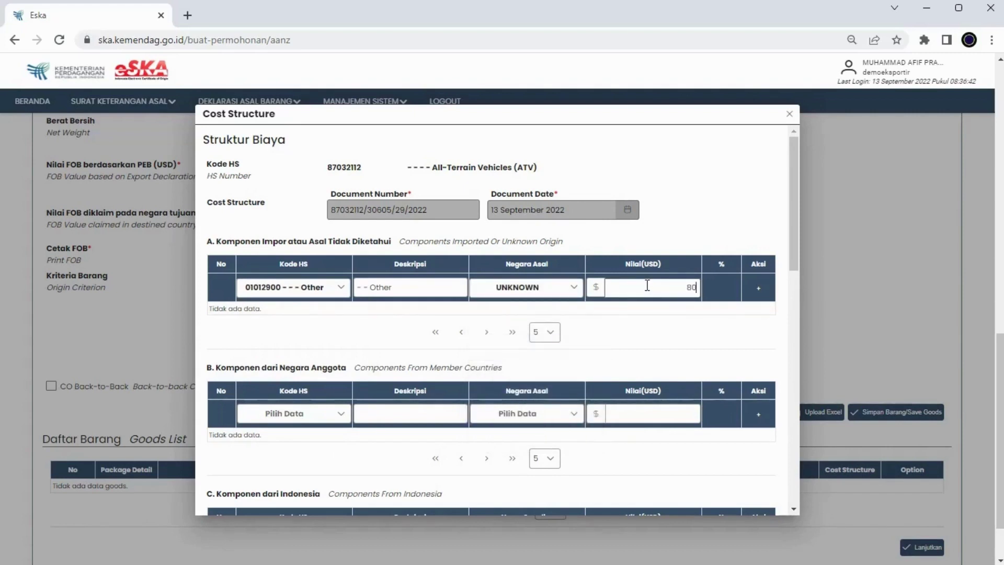
- Add a member-country component from AUSTRALIA with HS 01012900 worth 80 USD
left_click_drag(231, 242, 367, 240)
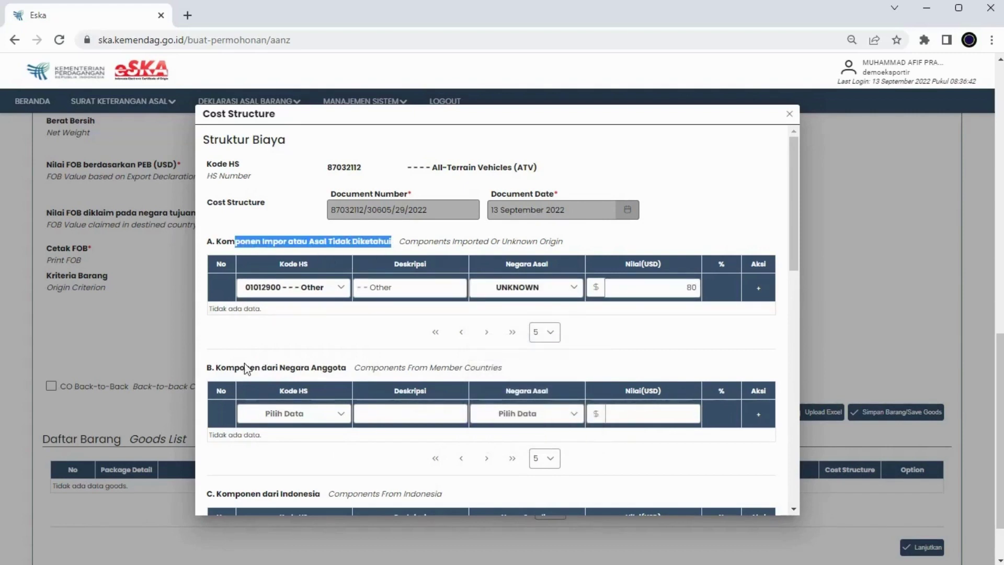
left_click_drag(226, 368, 327, 368)
left_click(318, 413)
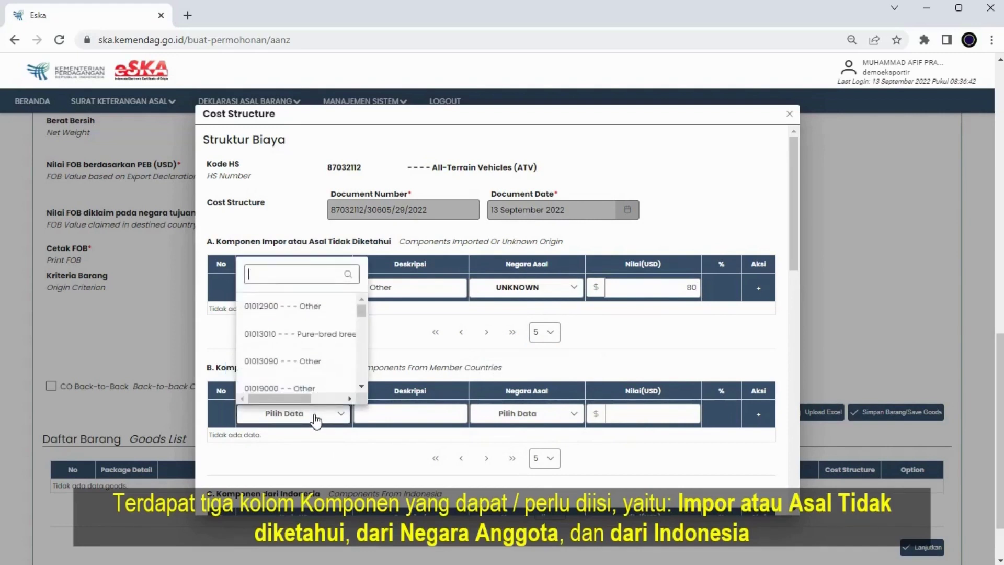
left_click(327, 311)
left_click(520, 413)
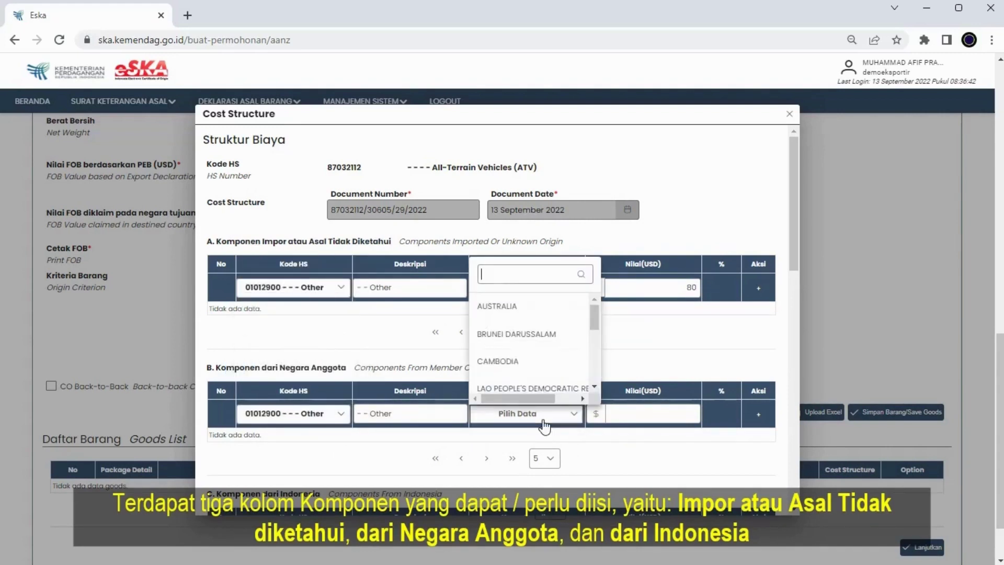
left_click(533, 312)
left_click(652, 413)
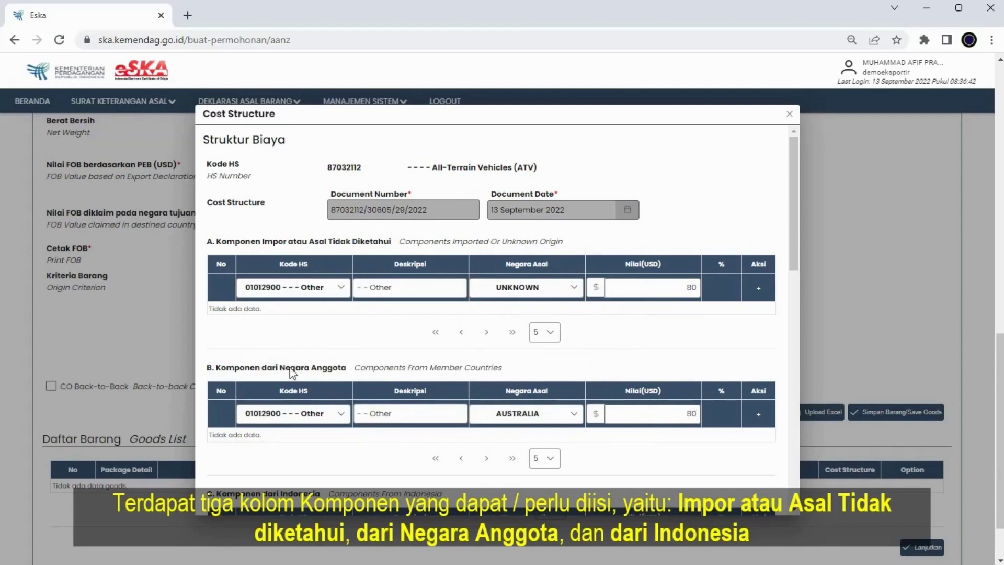
- Review the direct production cost and Profit sections further down the cost structure form
scroll(293, 361, "down", 3)
left_click_drag(227, 356, 317, 353)
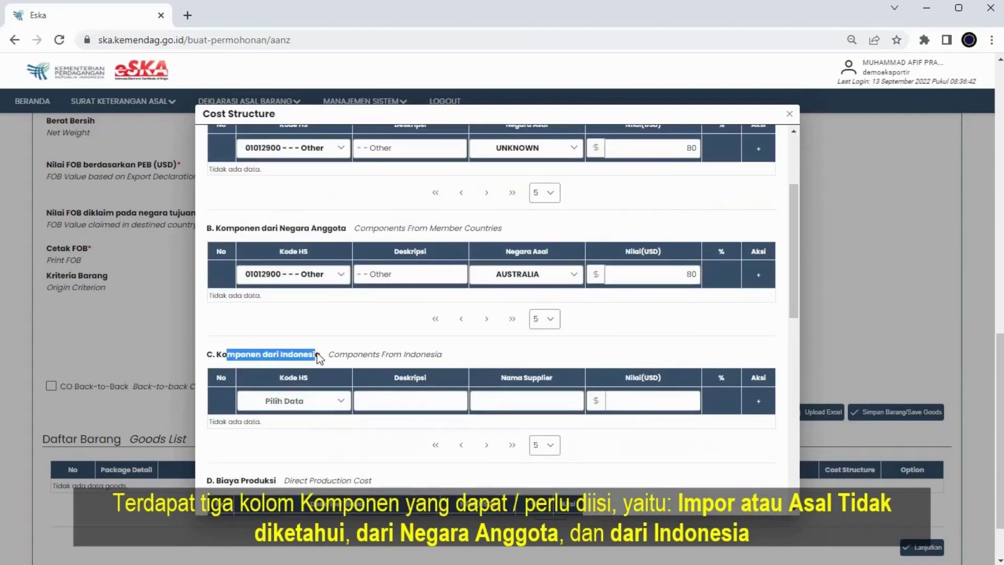
scroll(321, 354, "down", 2)
scroll(324, 355, "down", 1)
left_click_drag(228, 337, 299, 336)
scroll(261, 335, "down", 4)
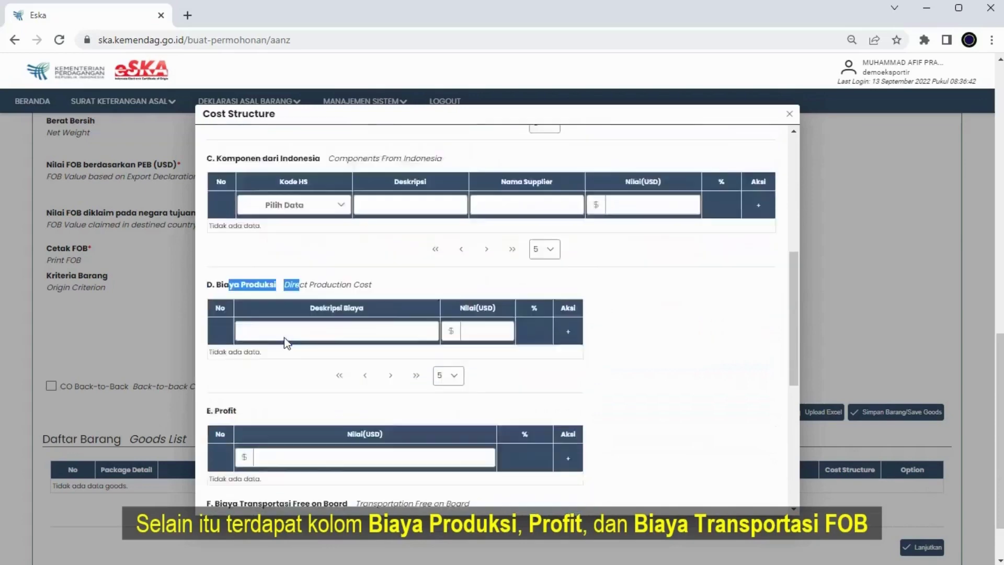
double_click(222, 329)
scroll(225, 331, "down", 3)
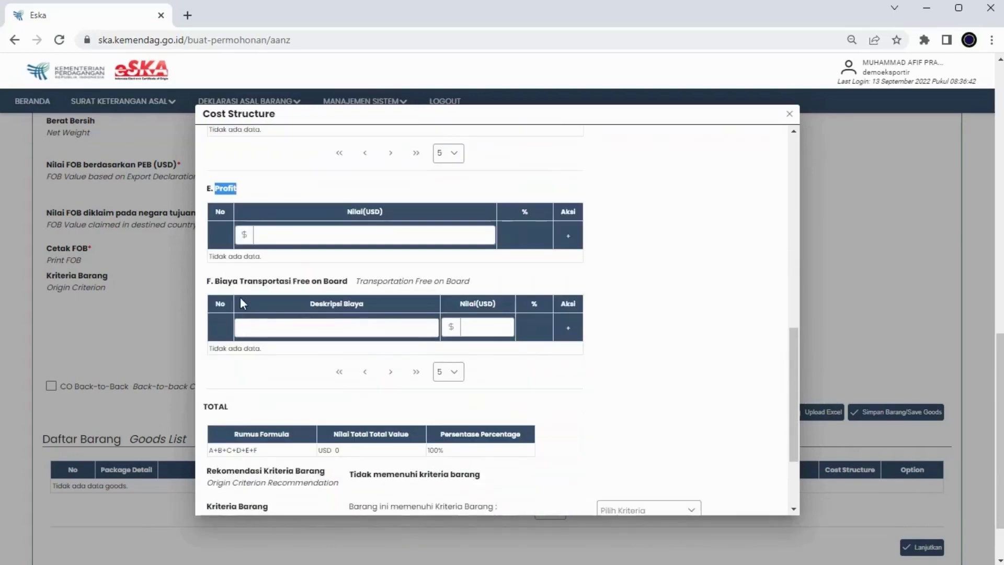
left_click_drag(233, 282, 359, 287)
scroll(359, 290, "down", 3)
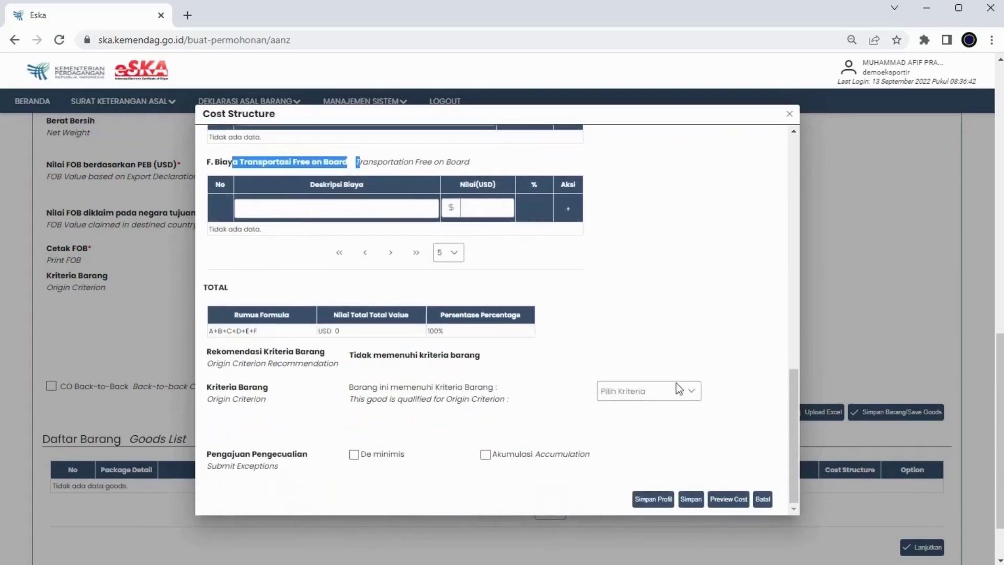
- Set the origin criterion to RVC with 40.00%
left_click(634, 391)
type("rc")
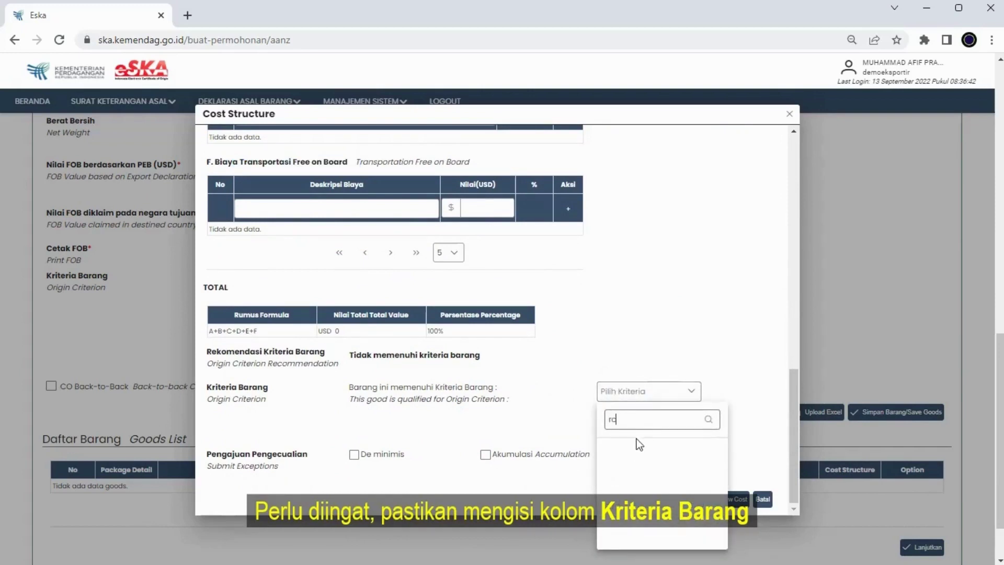
key("BackSpace")
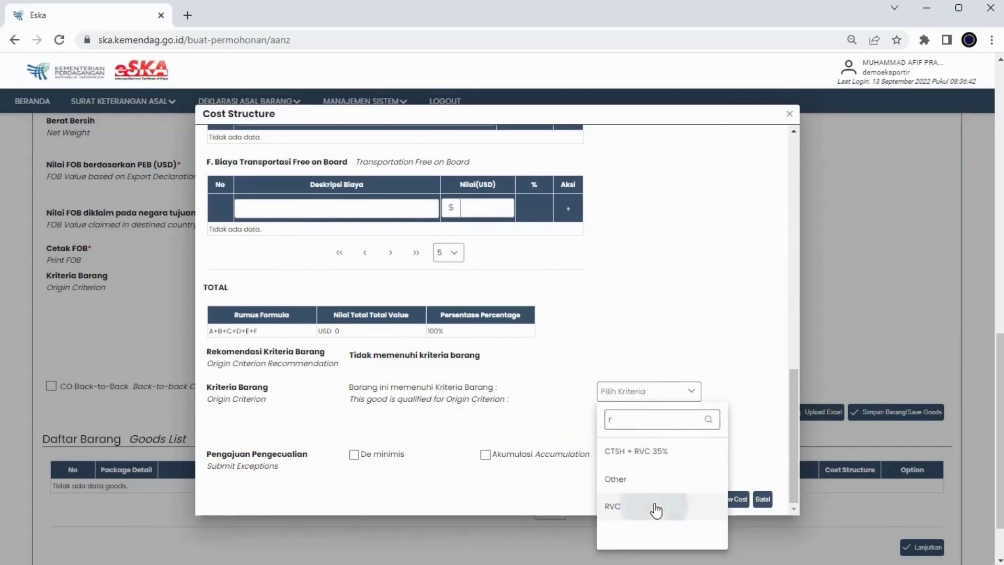
left_click(652, 508)
left_click(642, 440)
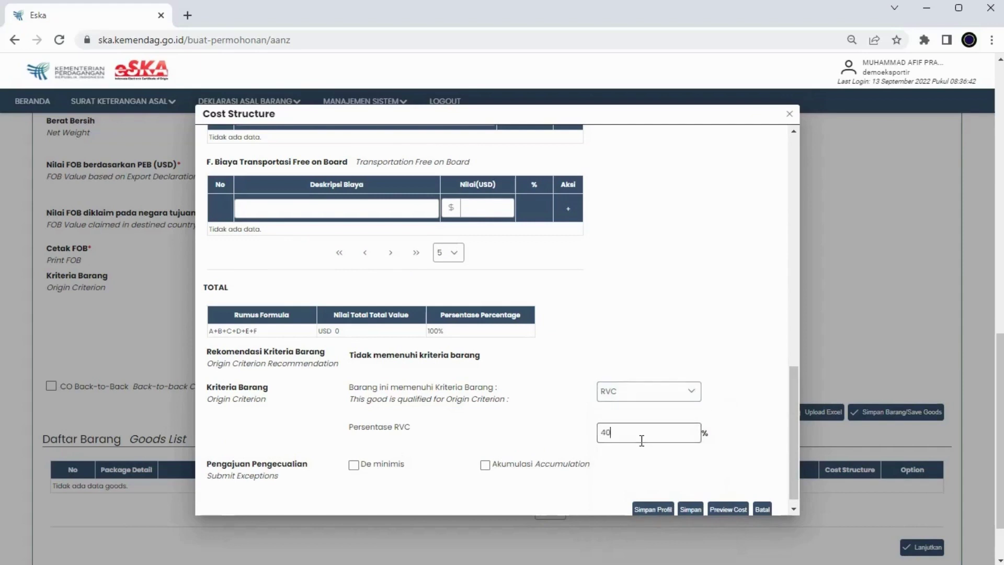
scroll(516, 413, "down", 1)
left_click_drag(211, 453, 326, 457)
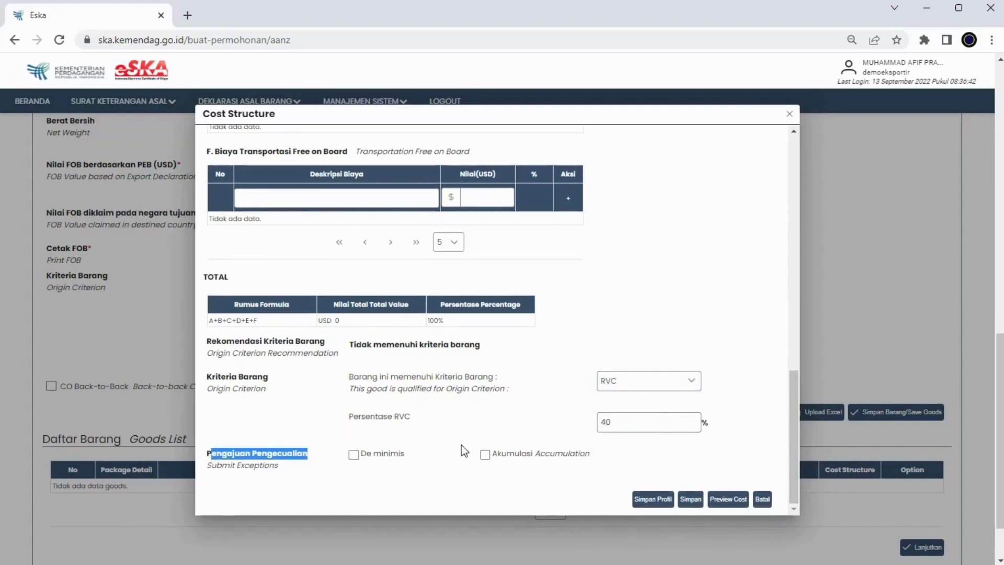
- Add the unknown-origin and Australian component rows to the table and save the cost structure
left_click(689, 501)
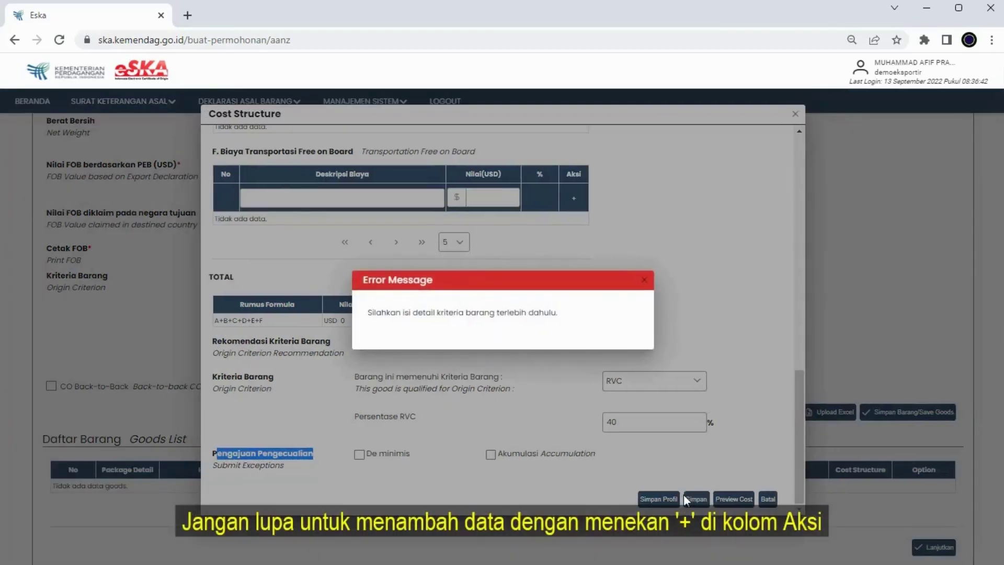
left_click(647, 283)
scroll(668, 284, "up", 15)
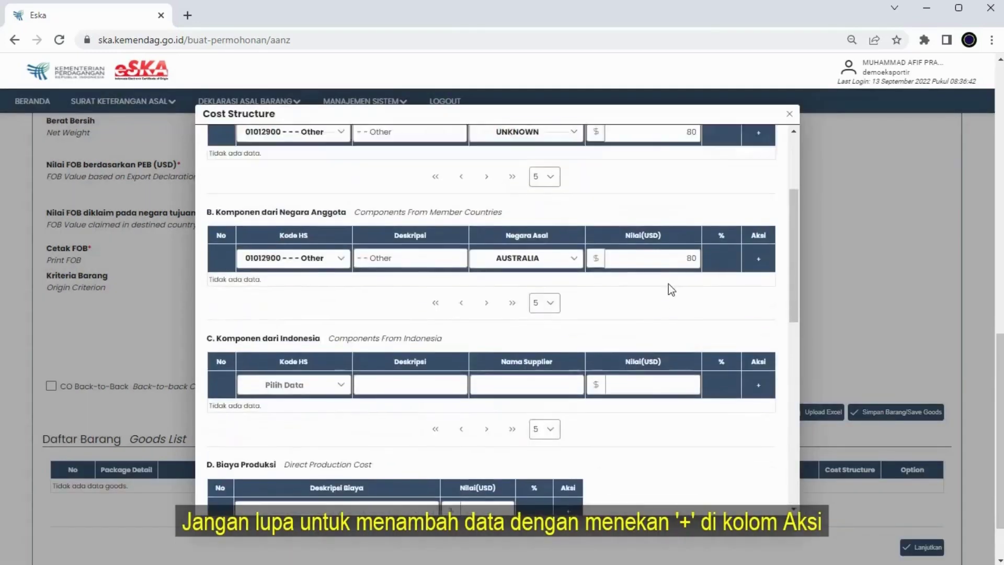
left_click(764, 294)
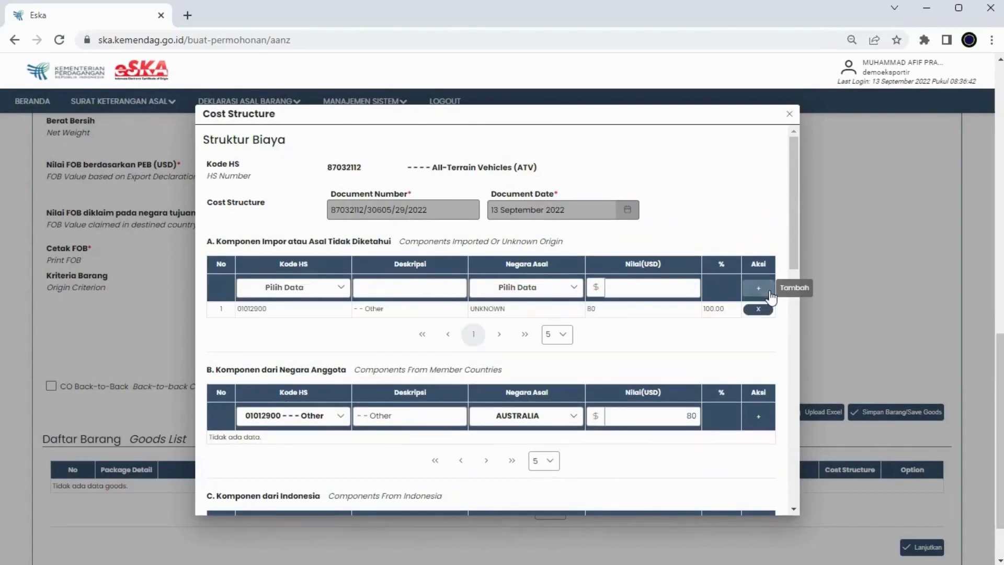
left_click(757, 421)
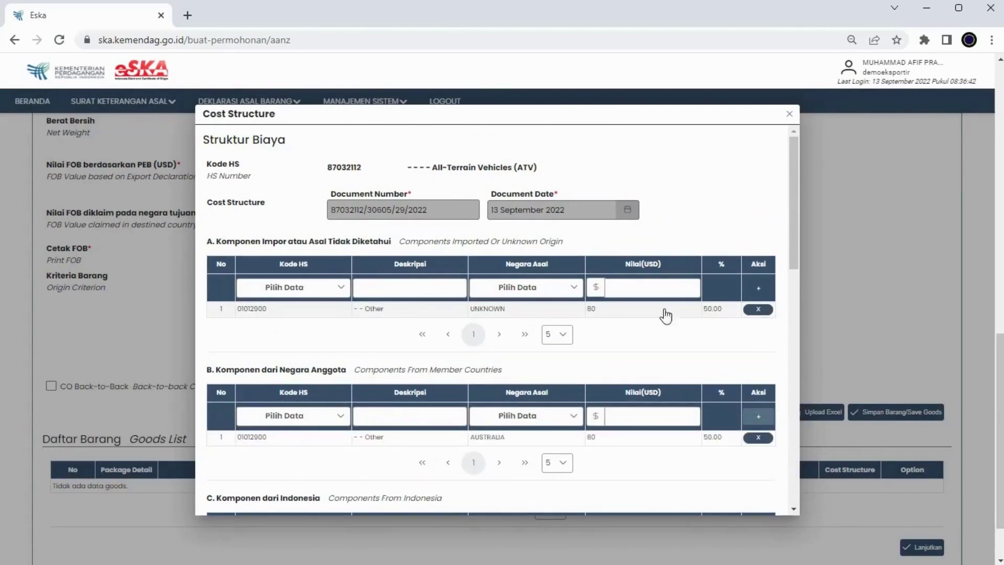
scroll(448, 422, "down", 15)
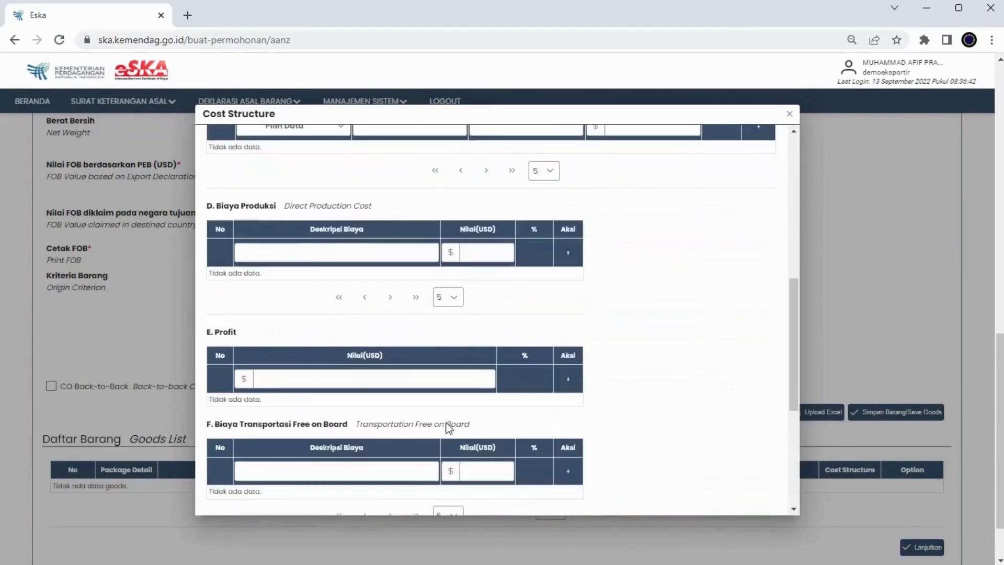
left_click(689, 498)
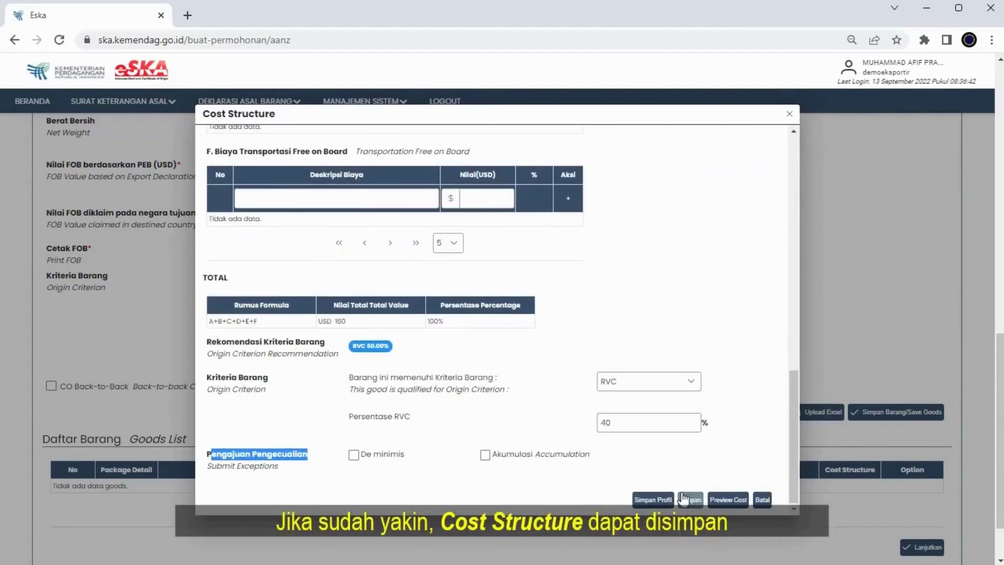
left_click(646, 282)
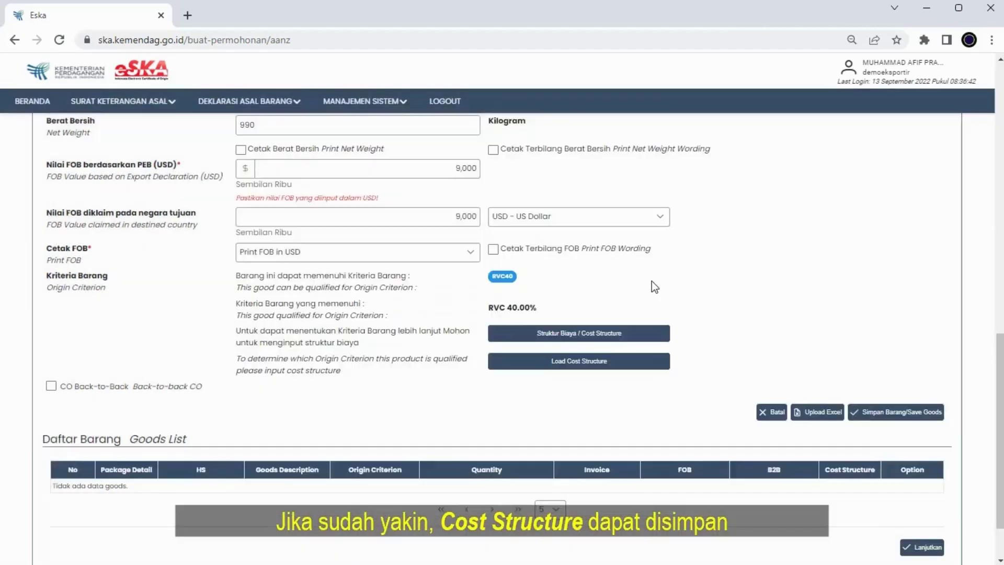
- Save the ATV goods item with its 9000 USD FOB value and continue to the summary
scroll(650, 297, "down", 2)
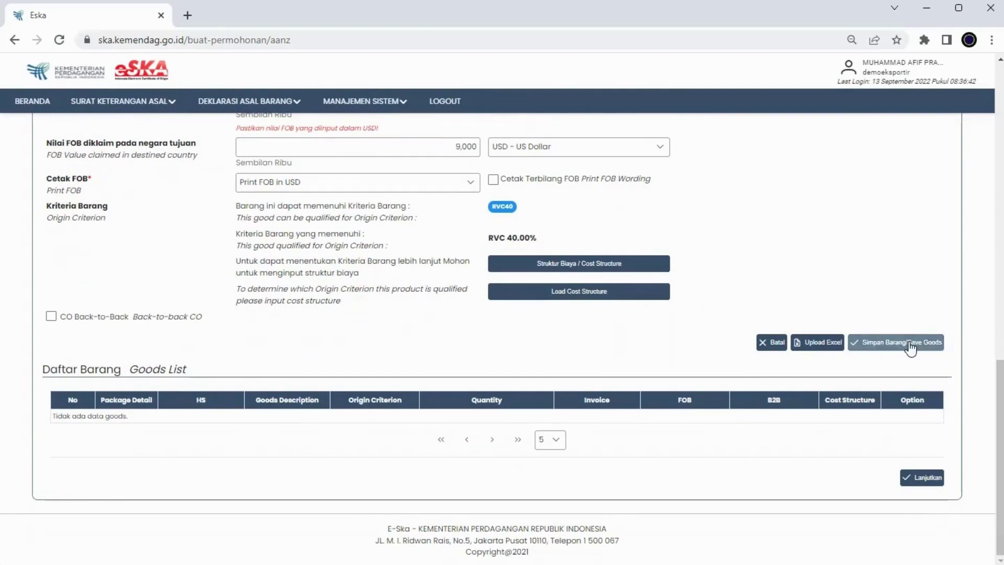
left_click(908, 343)
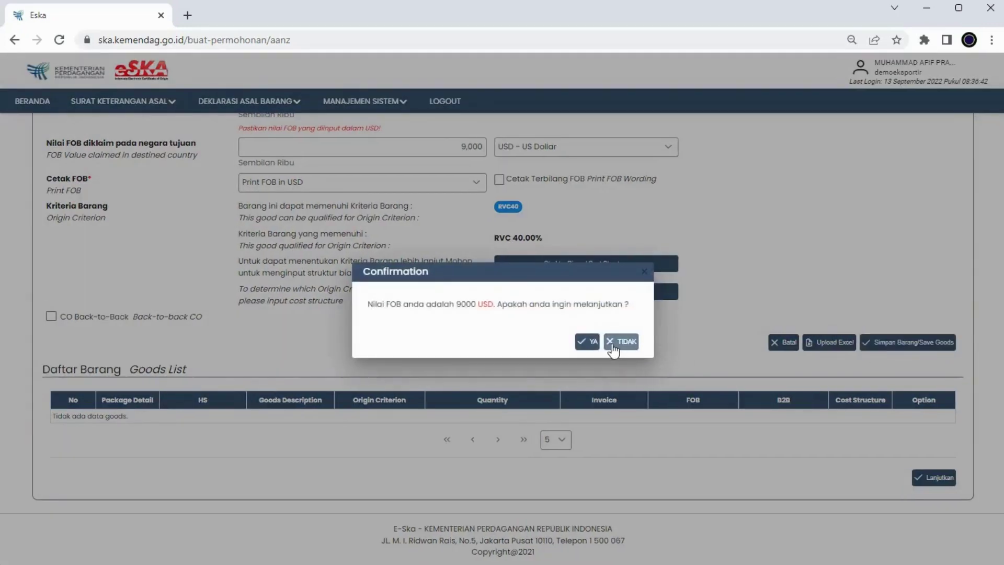
left_click(588, 341)
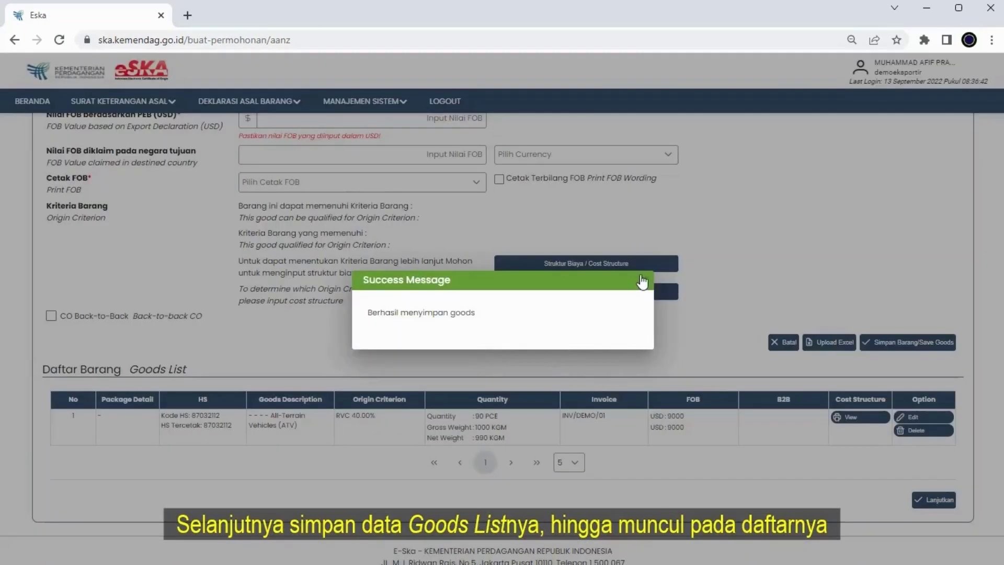
left_click(644, 287)
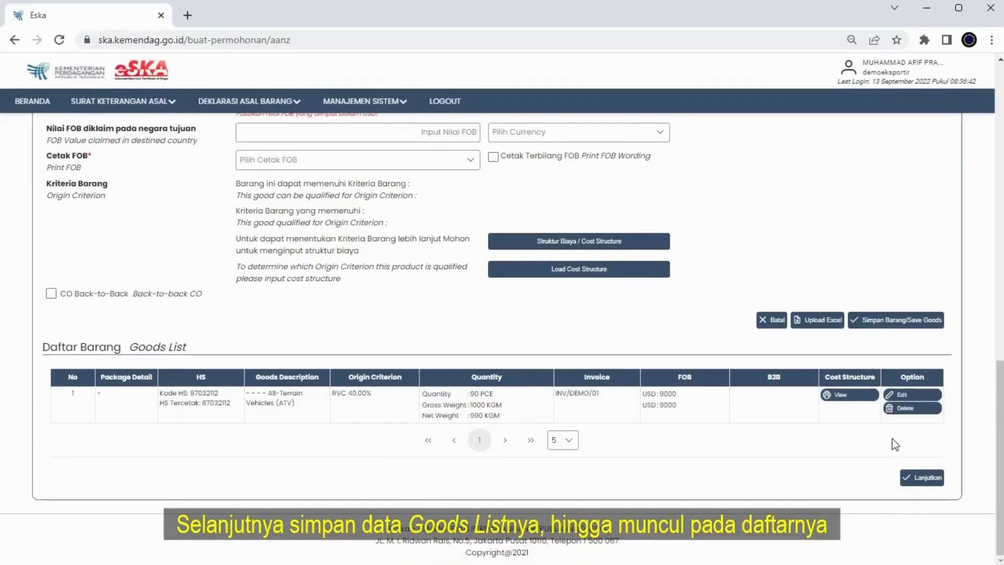
left_click(917, 479)
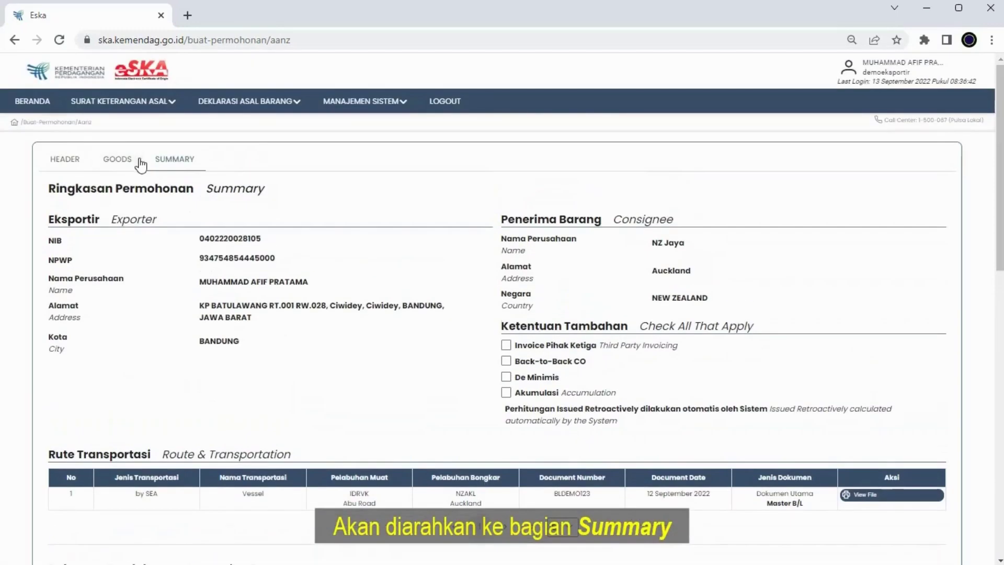
- Scroll through the application summary and open the certificate's print preview
scroll(366, 235, "down", 1)
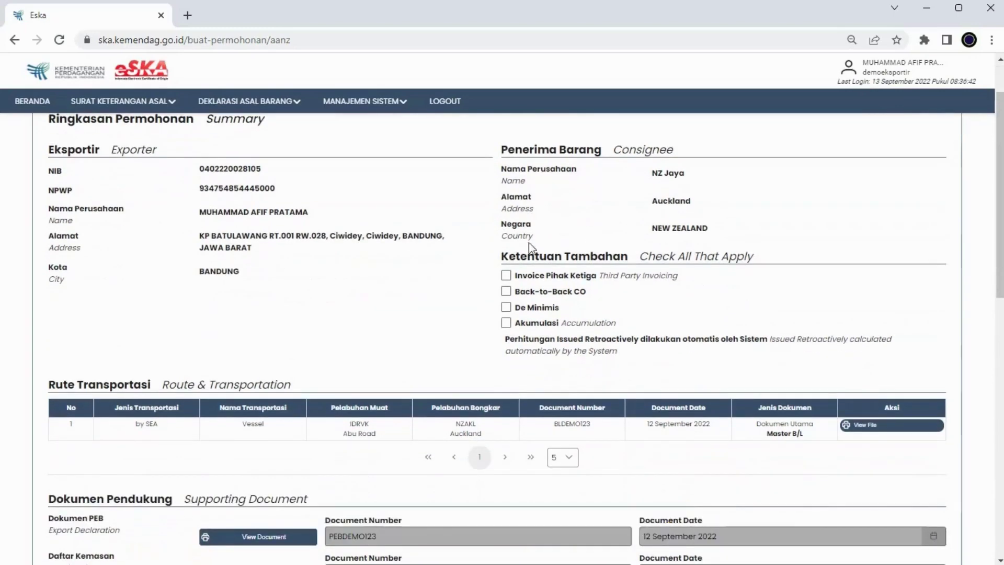
scroll(398, 276, "down", 2)
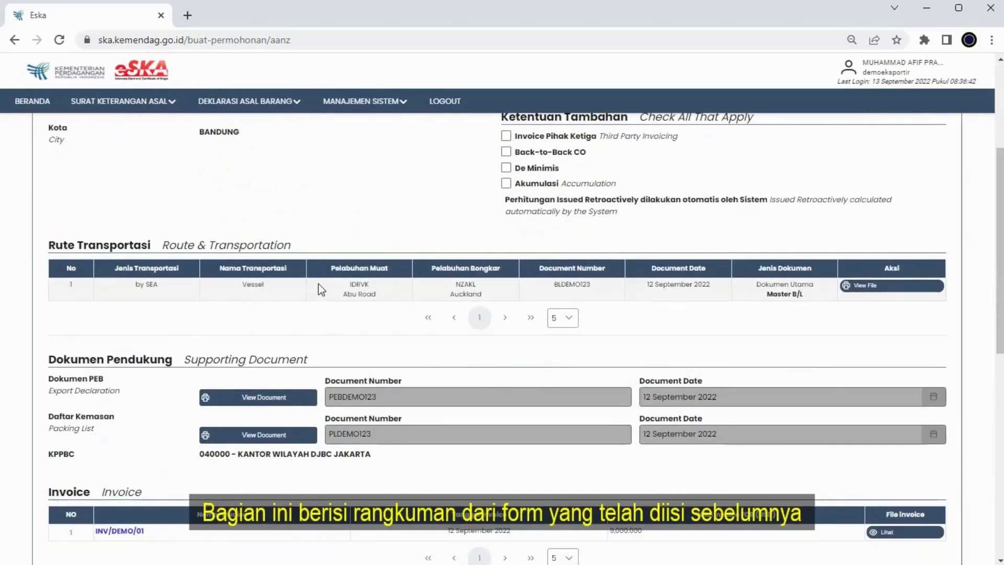
scroll(311, 302, "down", 2)
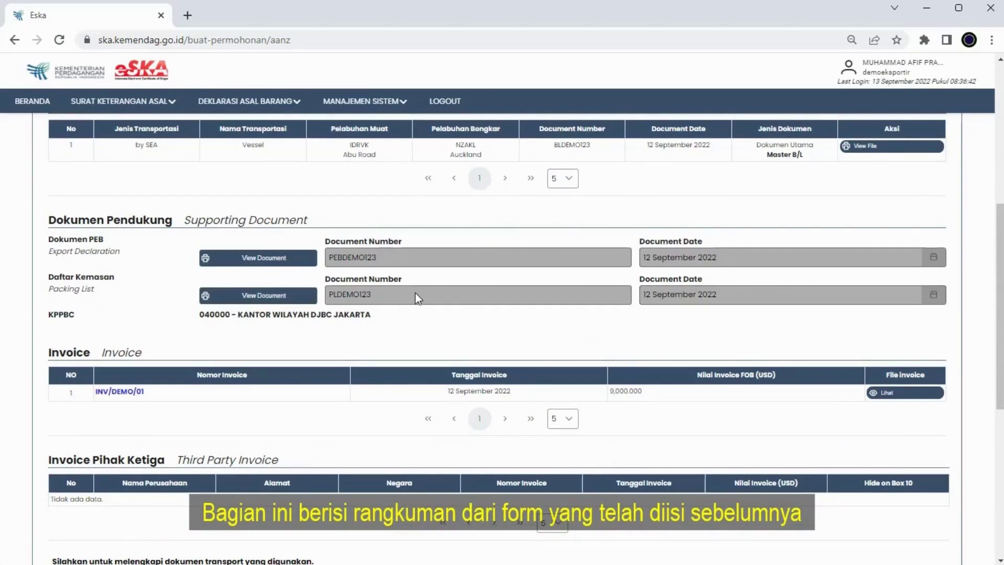
scroll(439, 294, "down", 2)
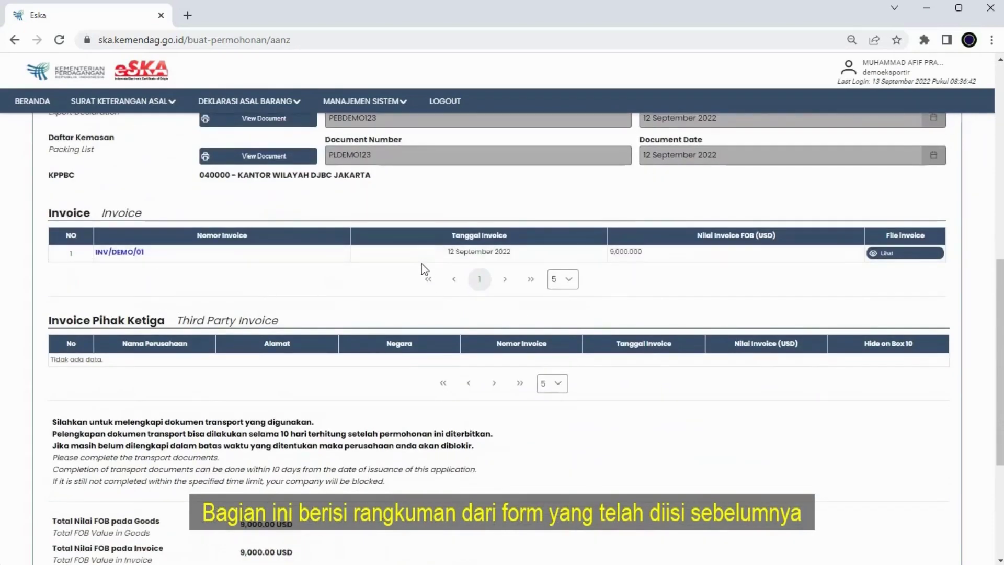
scroll(229, 237, "down", 2)
scroll(422, 238, "down", 2)
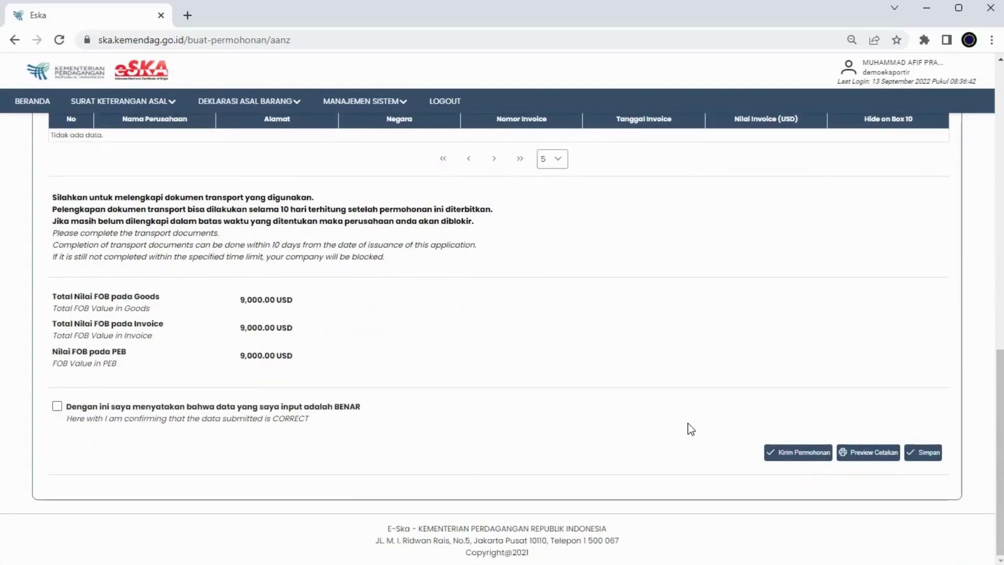
left_click(876, 454)
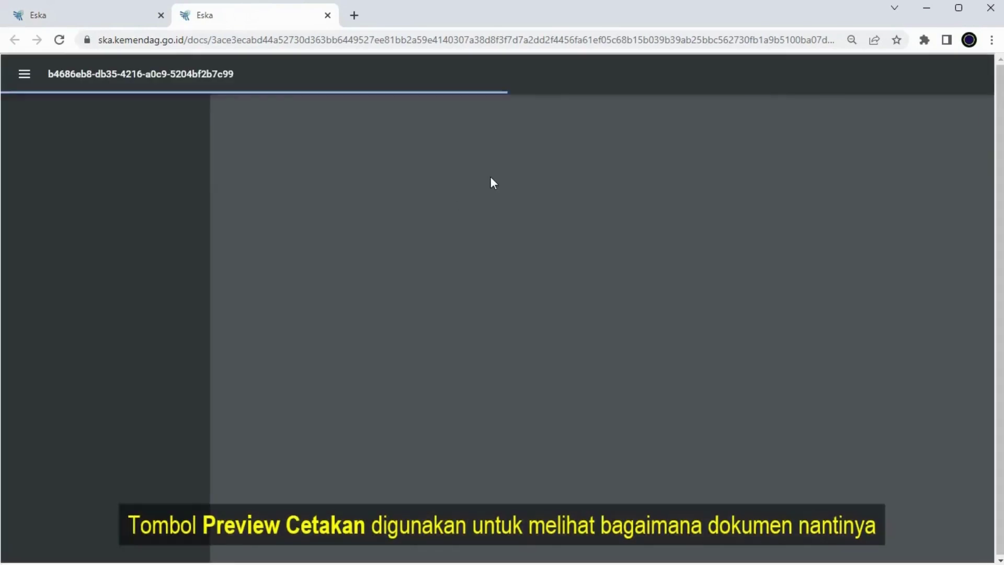
- Review the draft AANZFTA certificate PDF, then close the preview tab
scroll(514, 186, "down", 5)
scroll(523, 181, "up", 5)
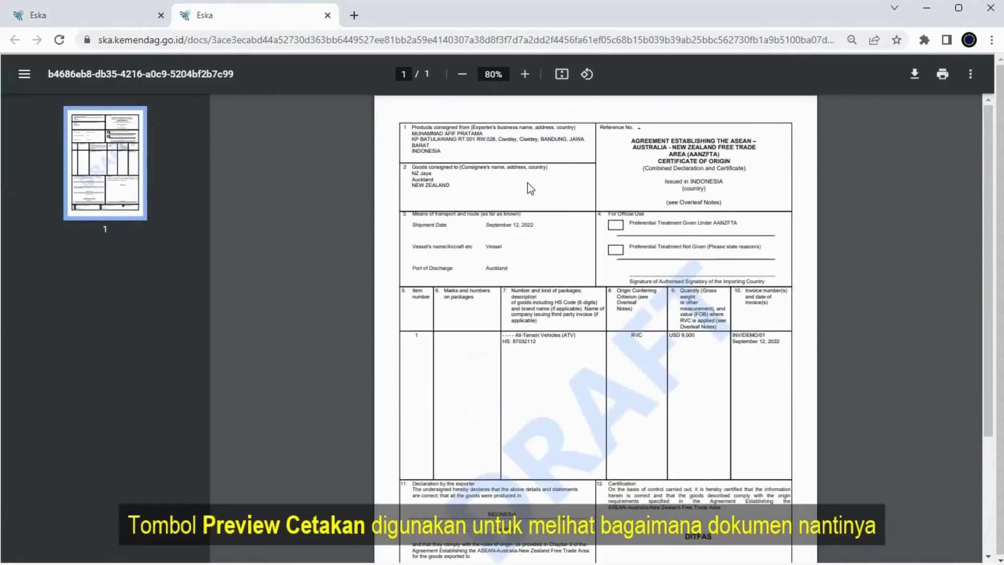
scroll(531, 181, "up", 5)
scroll(532, 184, "down", 15)
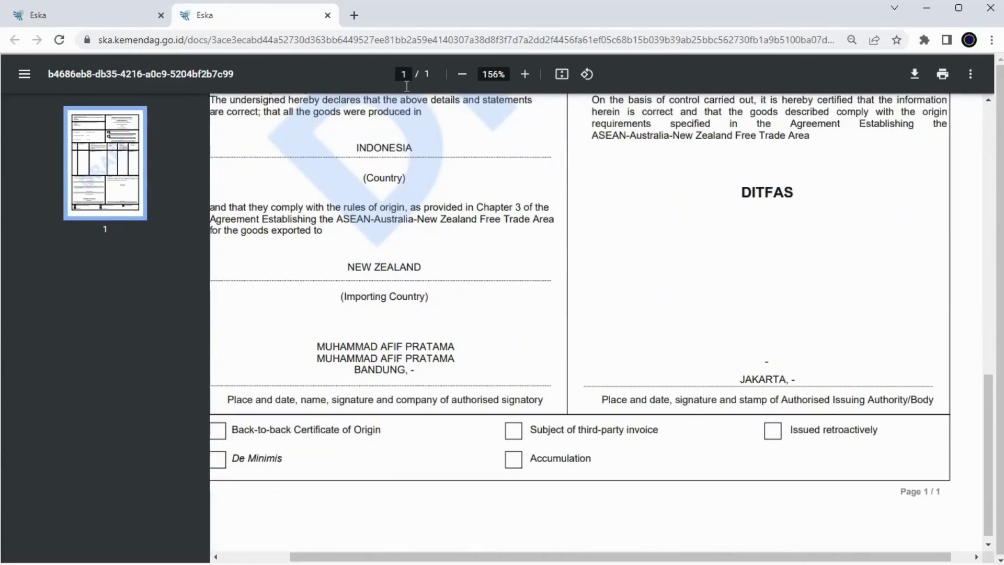
left_click(328, 16)
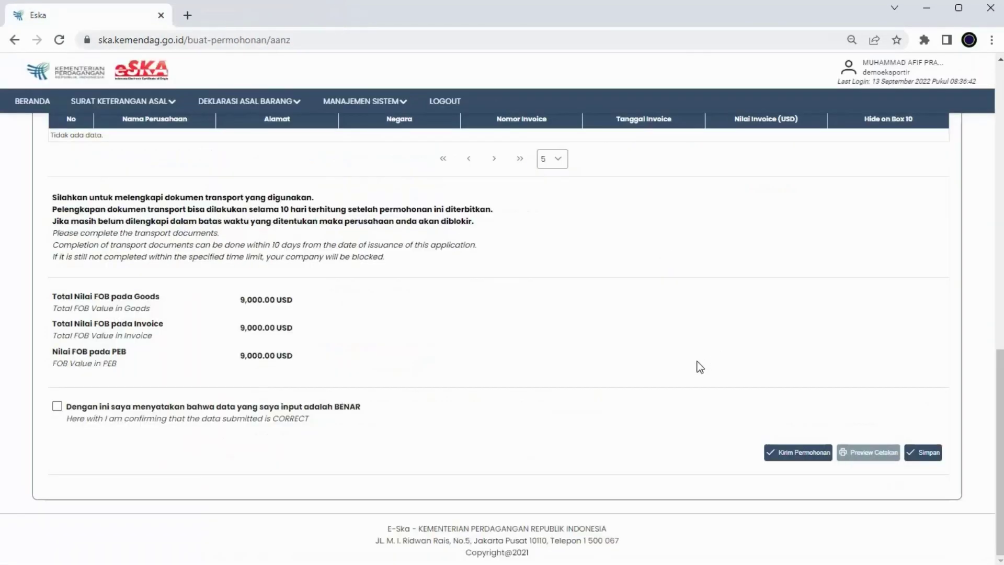
- Declare the data correct, confirm no blank-form printing, and submit the AANZ application
left_click(57, 406)
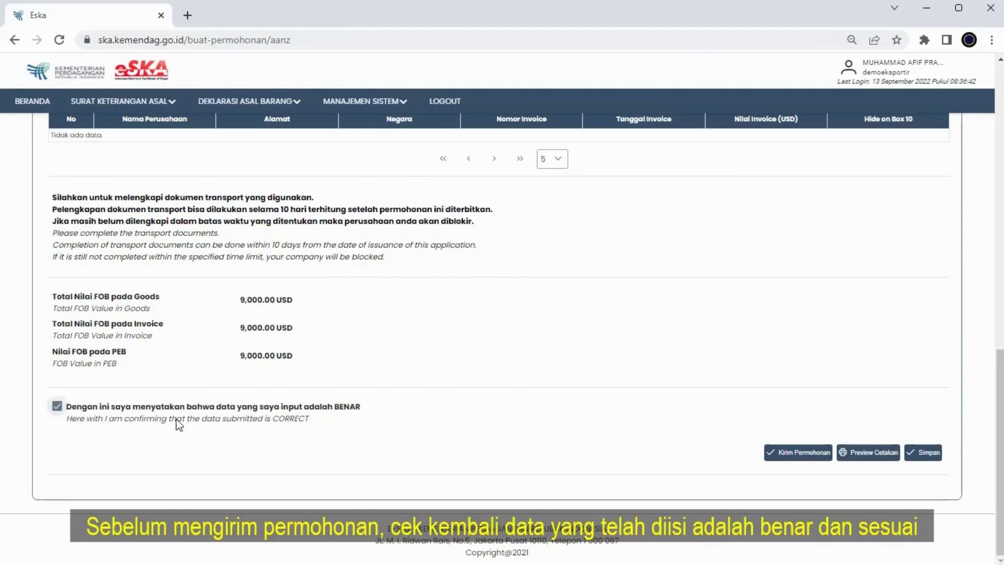
left_click(802, 450)
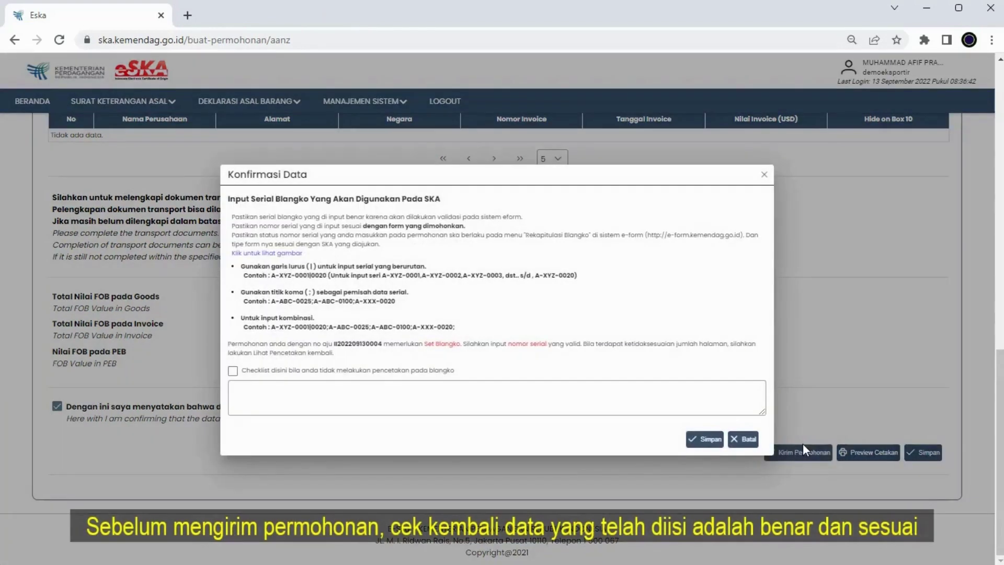
left_click(282, 399)
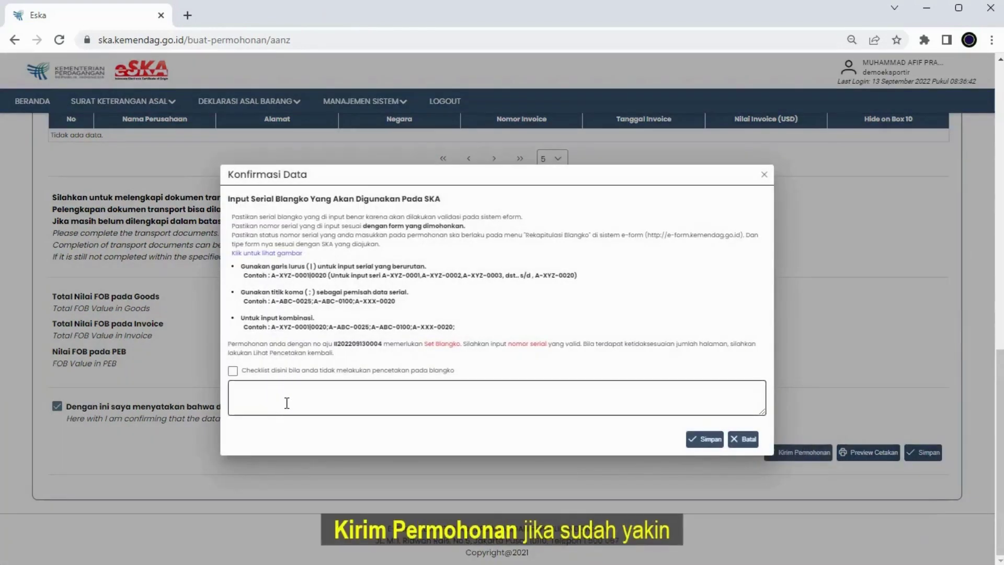
left_click(234, 371)
left_click(705, 439)
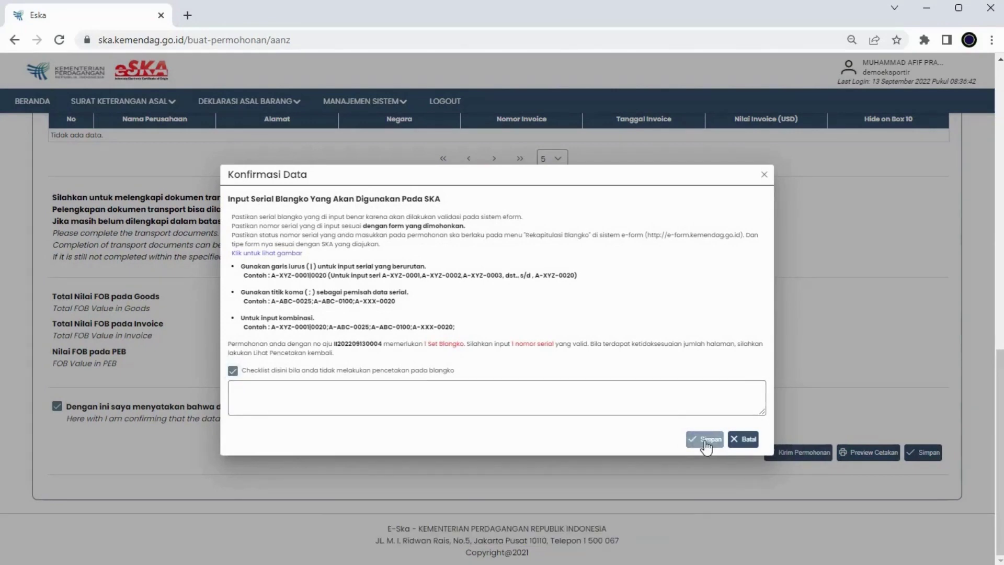
left_click(632, 343)
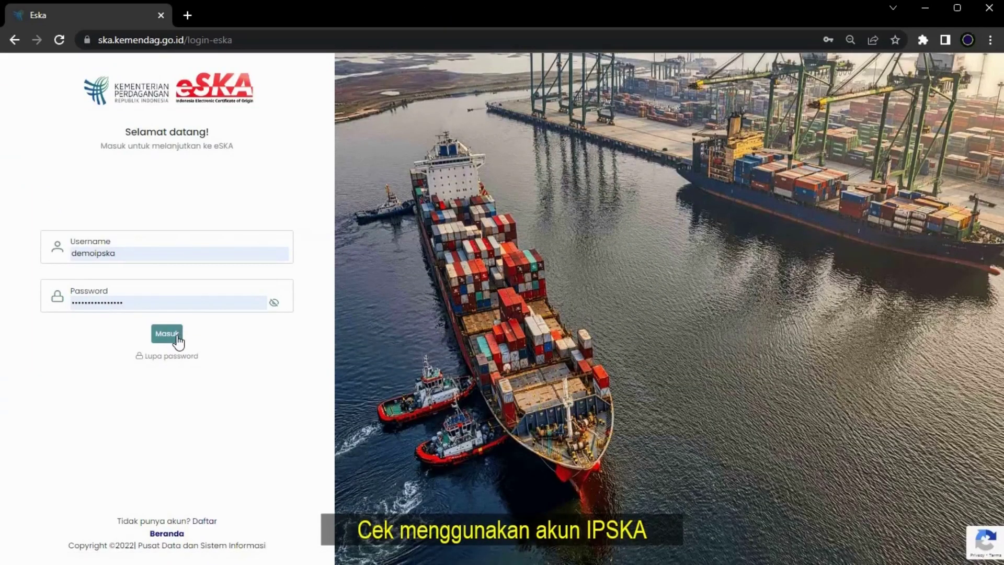
- Log in as the IPSKA officer and locate the FORM AANZ application to NZ Jaya in Pemeriksaan SKA
left_click(177, 336)
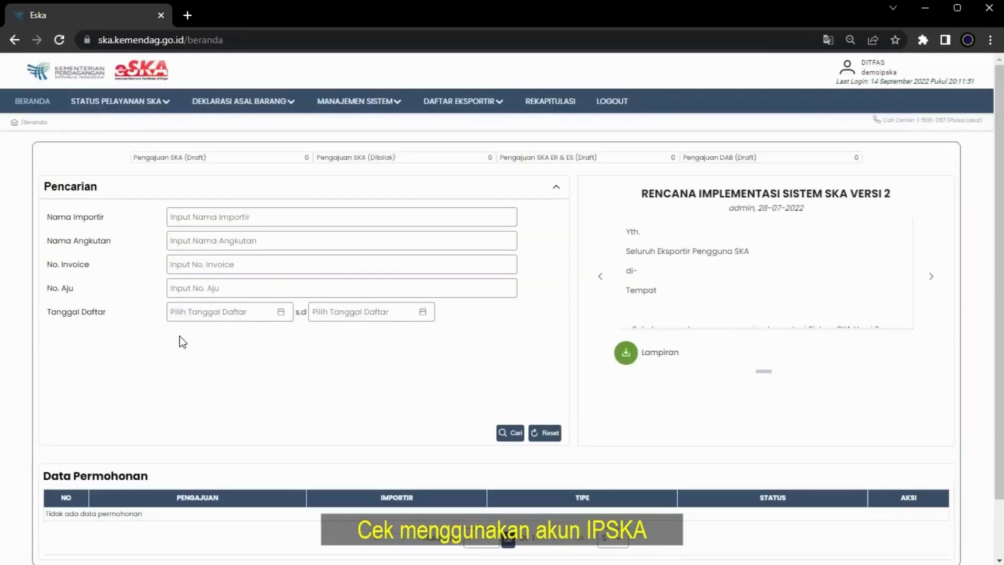
left_click(157, 100)
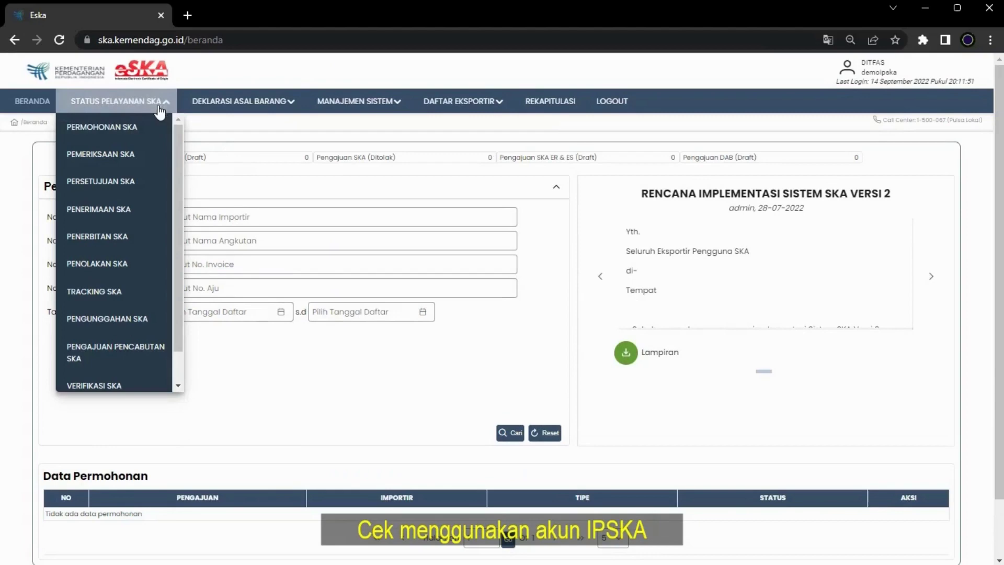
left_click(136, 155)
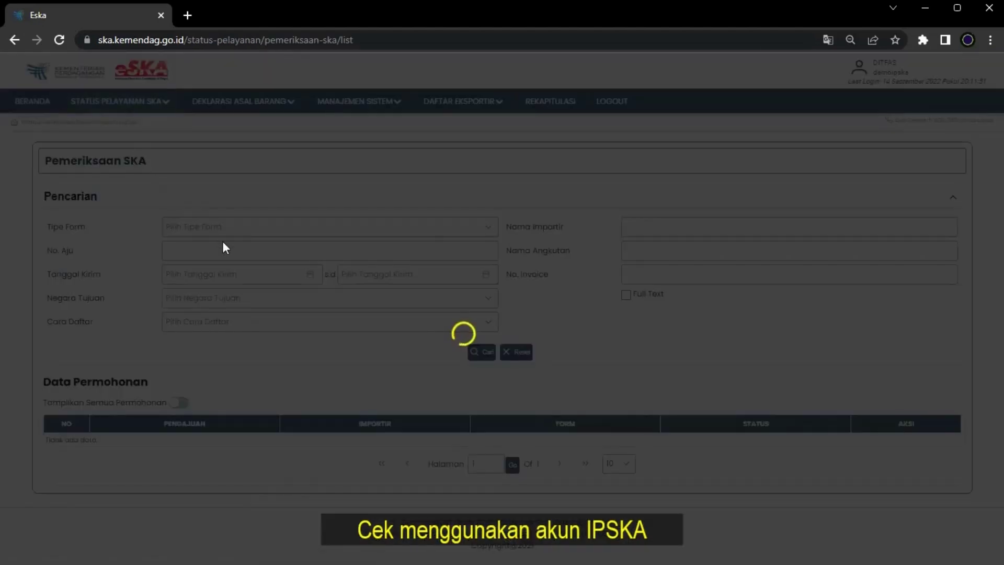
scroll(222, 243, "down", 4)
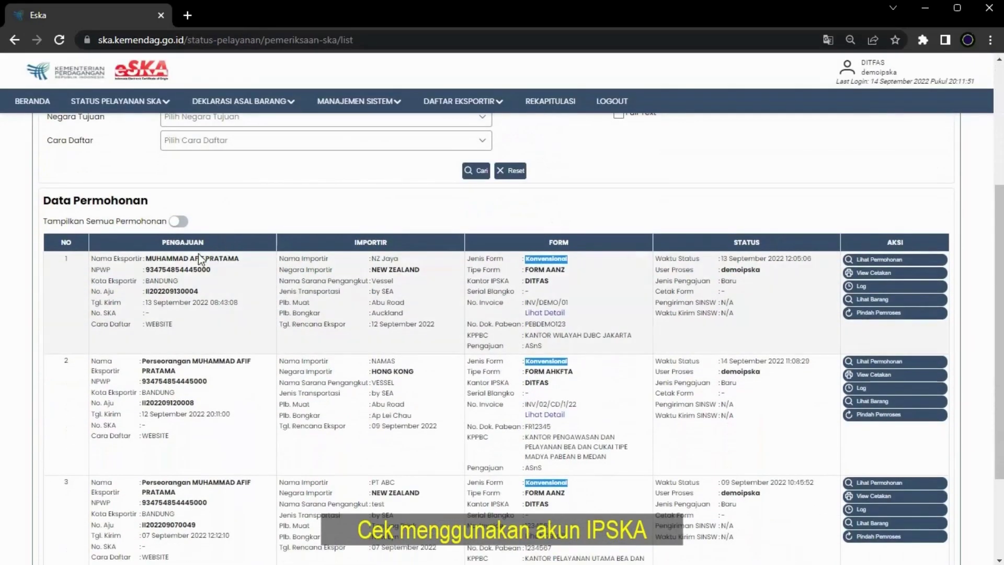
left_click_drag(75, 267, 917, 328)
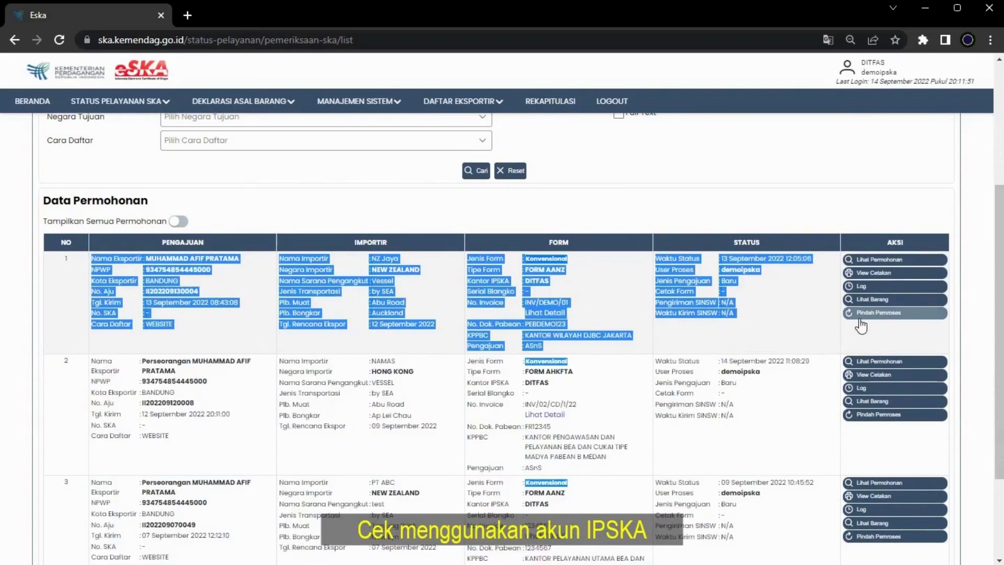